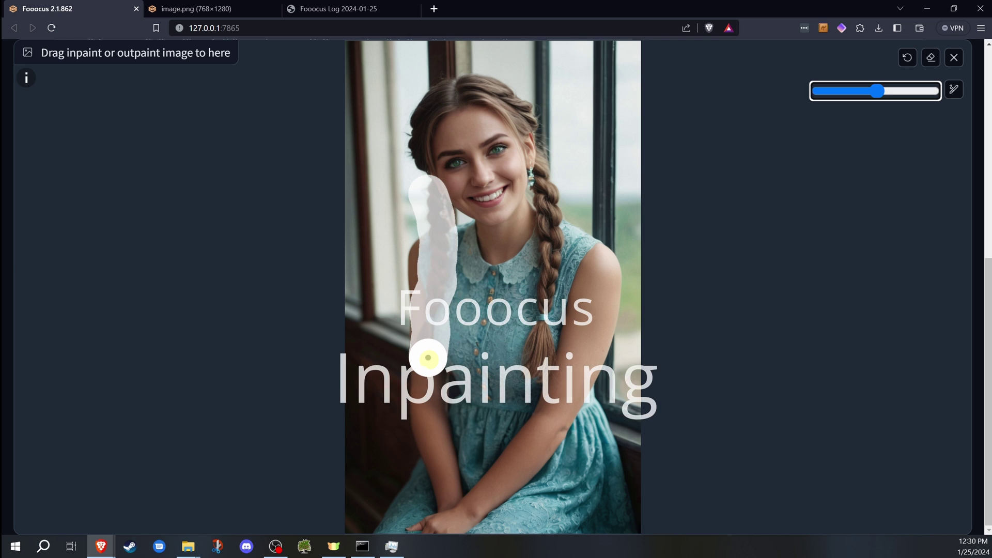
Paint the inpaint mask up over the woman's hair and both braids
mouse_move(537, 369)
left_mouse_down()
mouse_move(553, 212)
mouse_move(549, 134)
mouse_move(473, 82)
mouse_move(421, 107)
mouse_move(411, 139)
mouse_move(420, 175)
mouse_move(429, 118)
mouse_move(472, 98)
mouse_move(516, 114)
mouse_move(533, 138)
mouse_move(524, 93)
mouse_move(517, 137)
mouse_move(543, 166)
mouse_move(562, 224)
mouse_move(540, 186)
mouse_move(539, 175)
mouse_move(557, 217)
mouse_move(538, 126)
left_mouse_up()
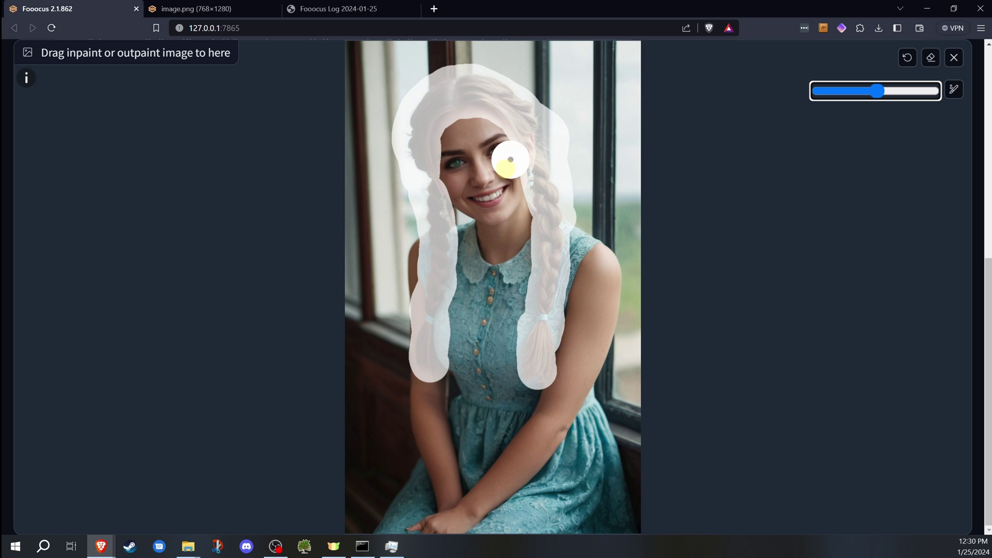
mouse_move(503, 171)
left_mouse_down()
mouse_move(577, 259)
mouse_move(559, 286)
mouse_move(552, 219)
left_mouse_up()
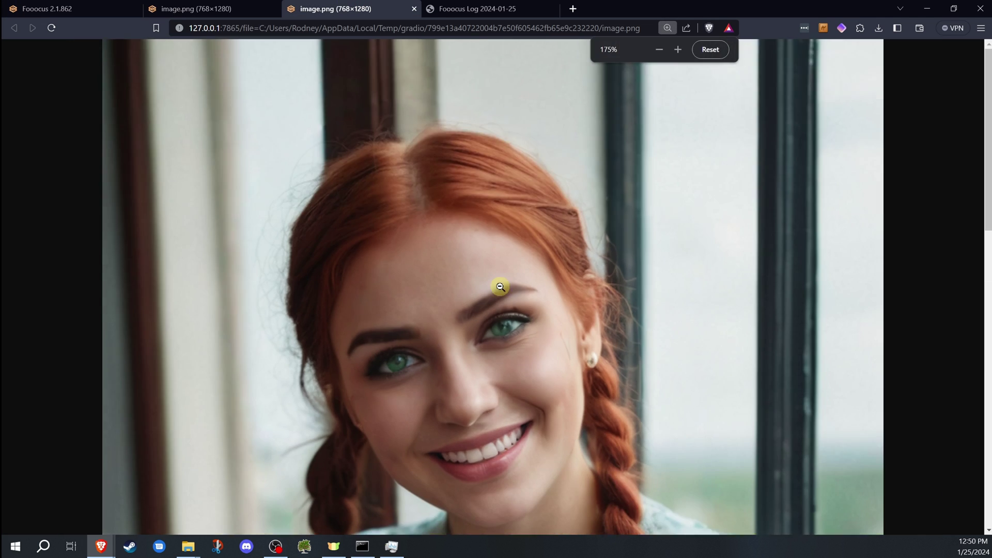
scroll(583, 396, "up", 3)
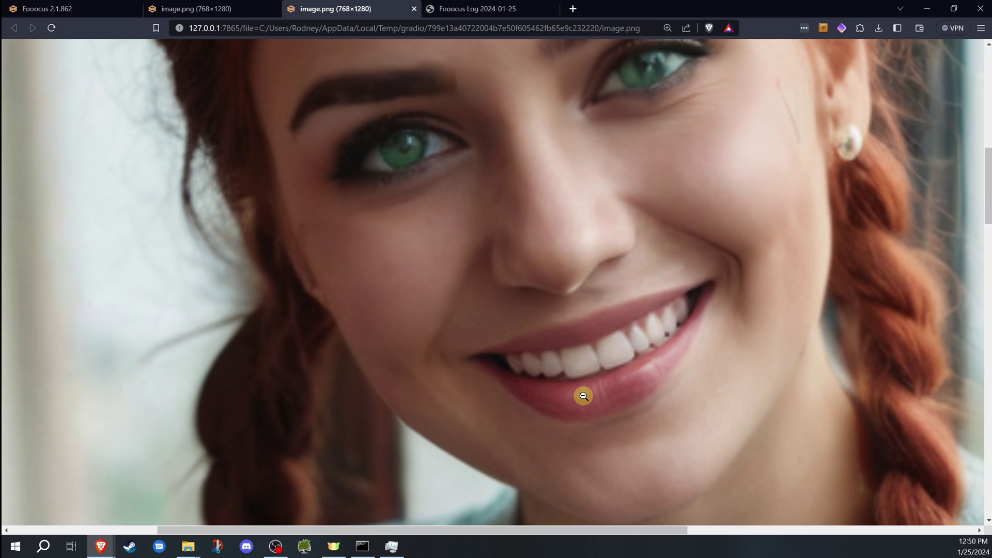
scroll(583, 396, "down", 3)
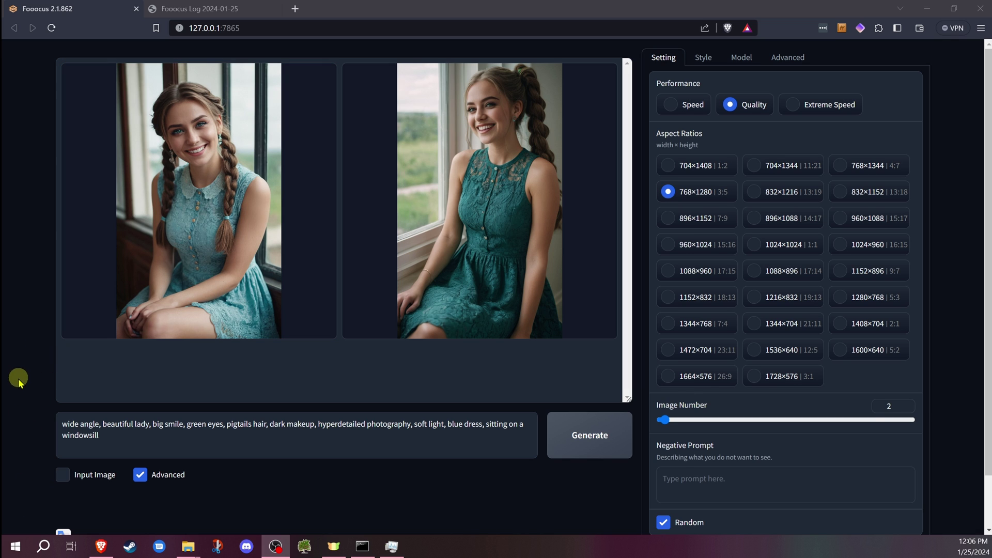
Enable Input Image to reveal the empty Inpaint or Outpaint panel, then scroll back up
scroll(44, 440, "down", 2)
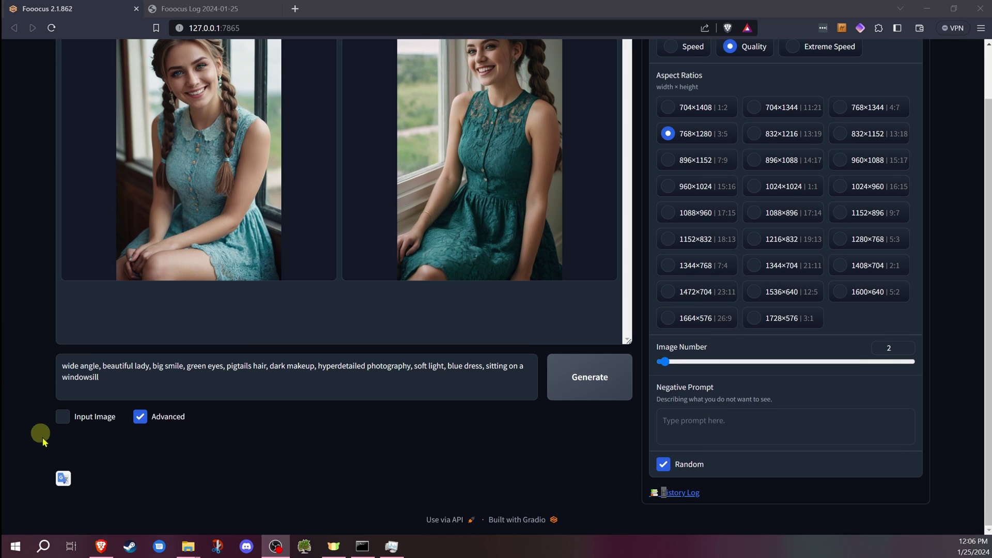
left_click(67, 419)
scroll(21, 290, "down", 6)
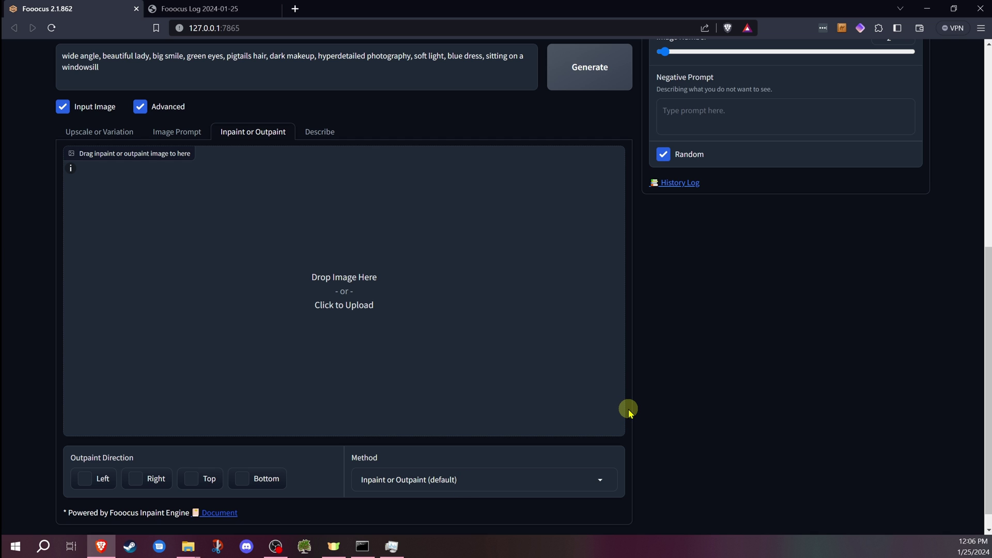
scroll(461, 379, "up", 4)
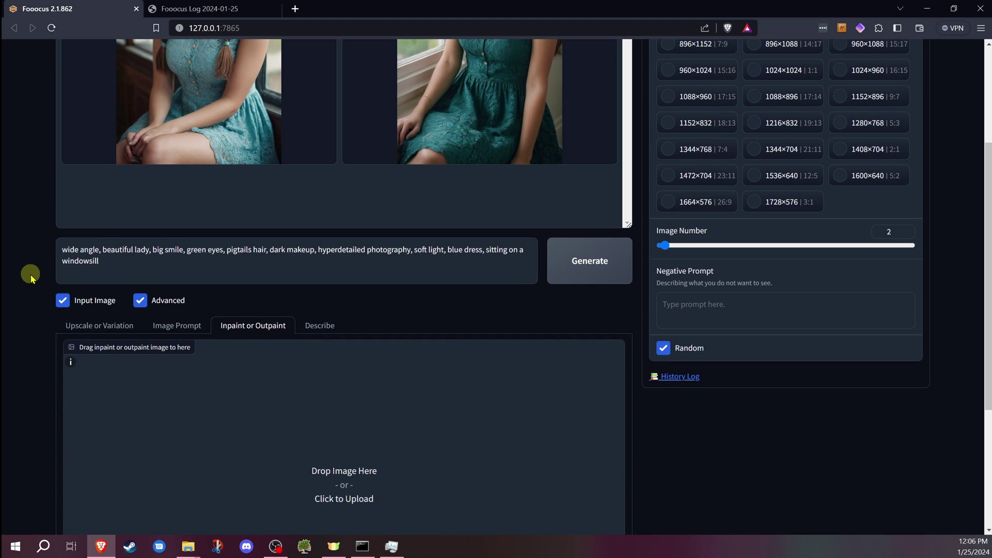
scroll(312, 184, "up", 3)
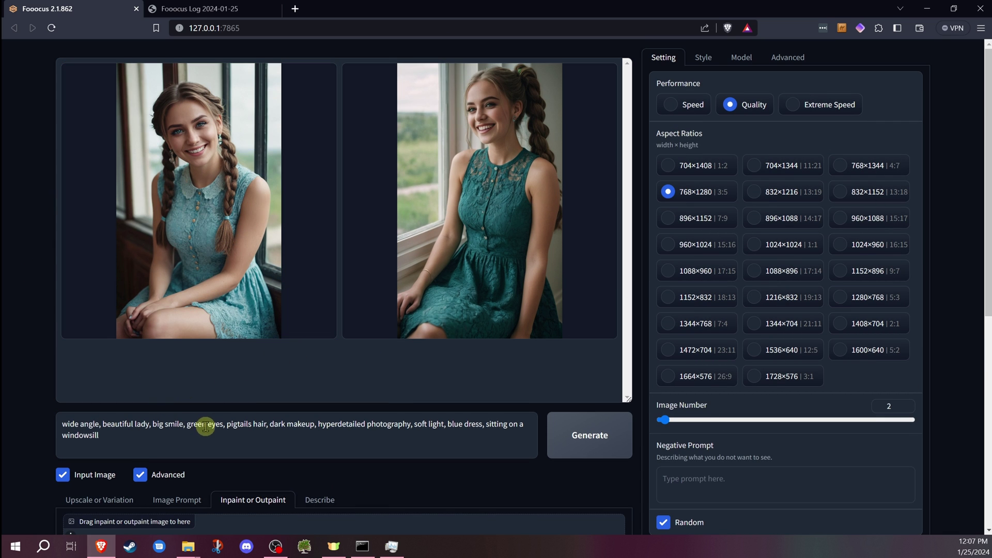
Preview the first generated braided portrait full-screen, then close the preview
left_click(233, 209)
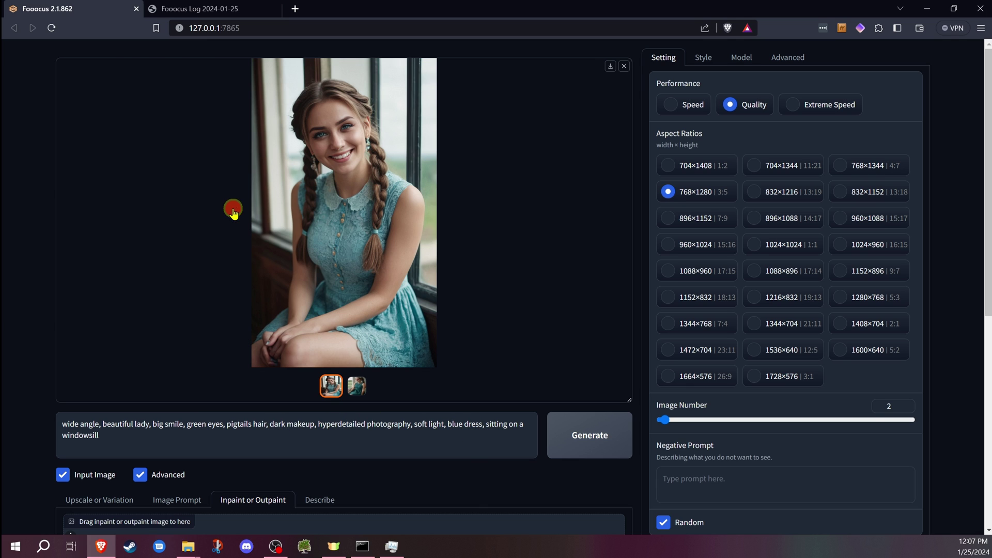
left_click(365, 189)
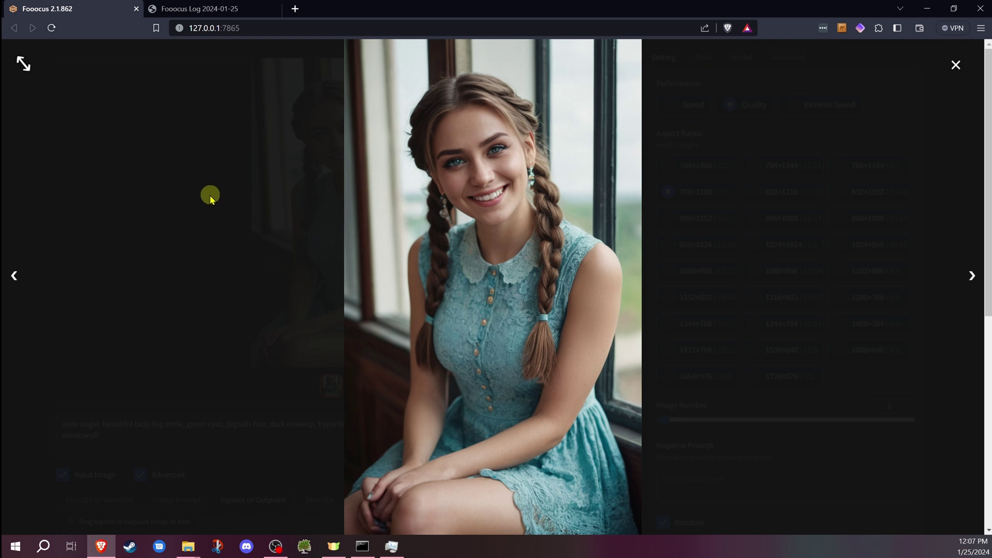
left_click(956, 65)
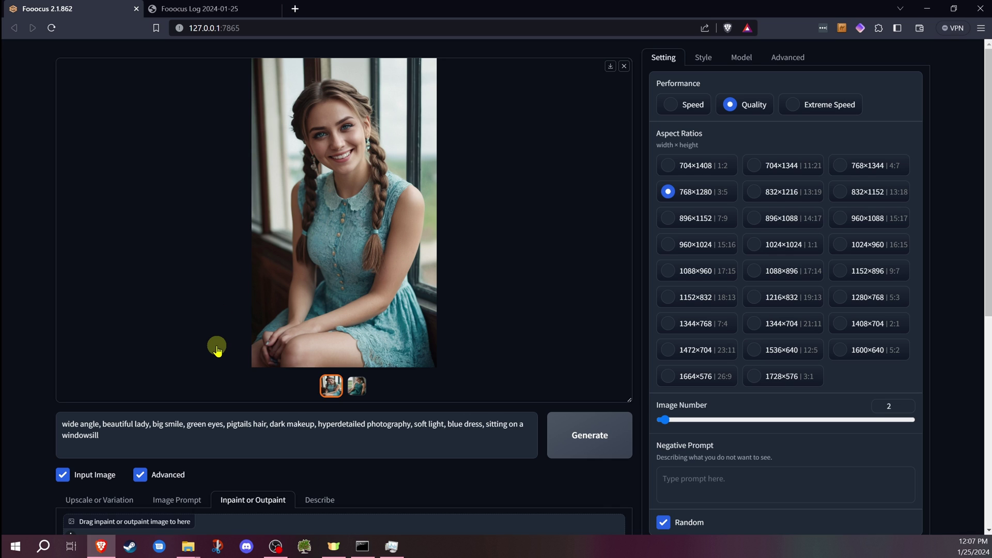
Drag the first portrait into the Inpaint or Outpaint image slot
scroll(217, 349, "down", 3)
left_click_drag(340, 78, 342, 468)
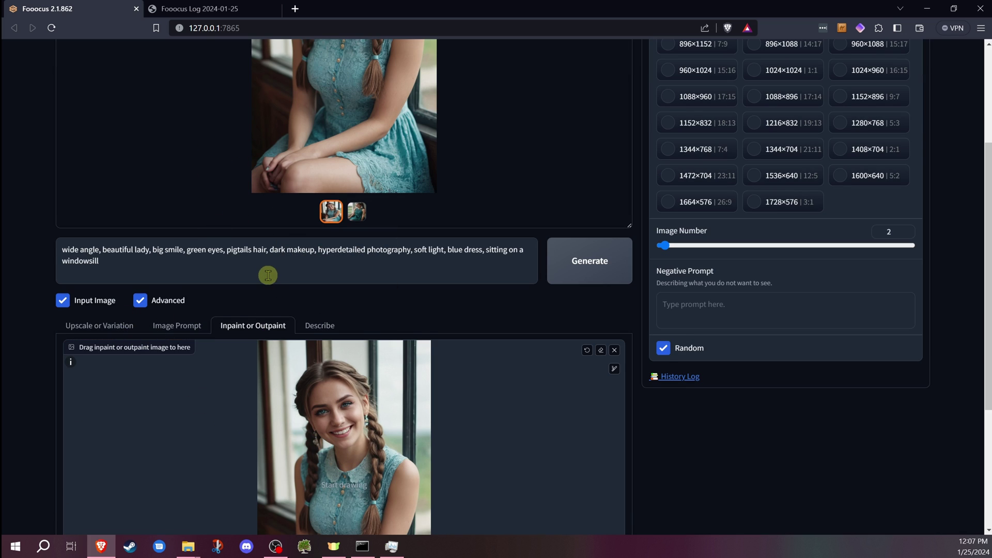
scroll(250, 308, "down", 3)
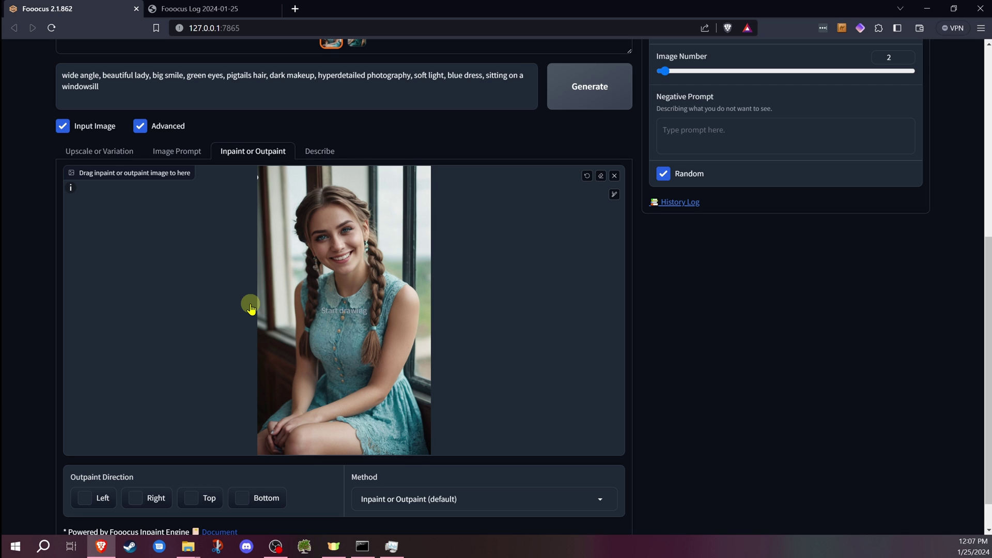
Enlarge the mask brush using its size slider
scroll(36, 251, "up", 4)
scroll(37, 250, "down", 4)
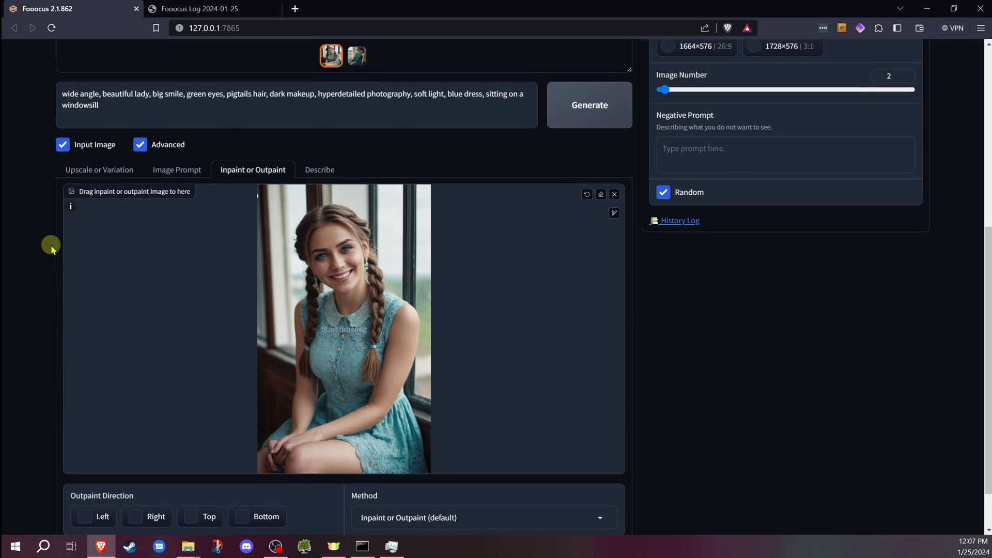
left_click(614, 213)
mouse_move(545, 214)
left_mouse_down()
mouse_move(587, 215)
mouse_move(559, 217)
mouse_move(578, 214)
left_mouse_up()
Paint a test mask stroke on the dress and show the canvas shortcut list
left_click(349, 350)
mouse_move(348, 350)
left_mouse_down()
mouse_move(361, 353)
mouse_move(333, 358)
left_mouse_up()
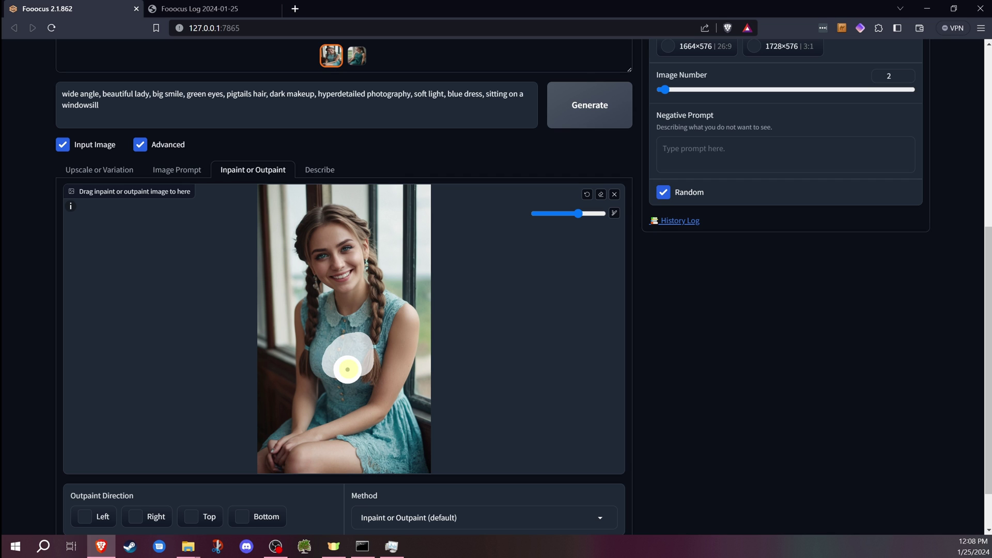
mouse_move(69, 205)
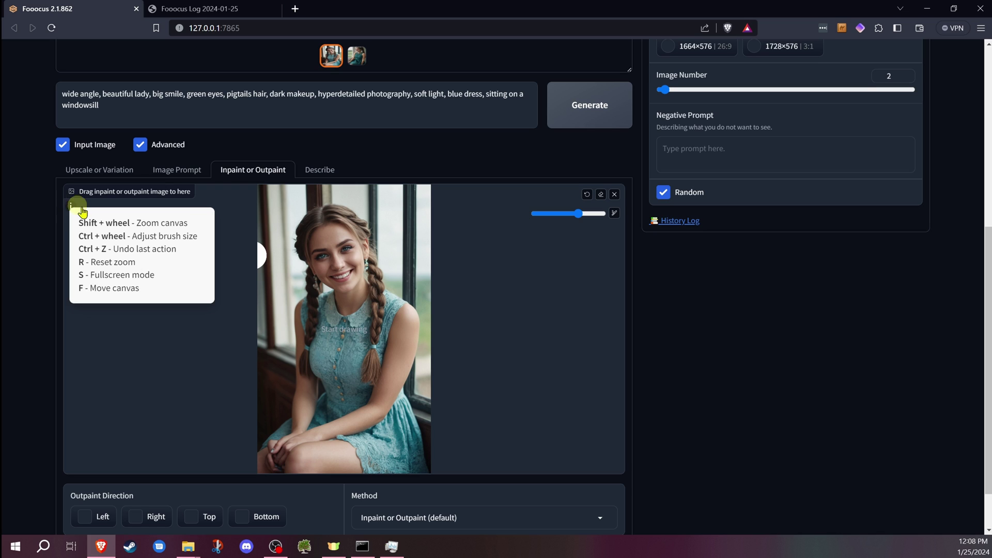
Try the full-screen inpaint canvas with zooming, then restore its normal size
key("s")
key("s")
key("s")
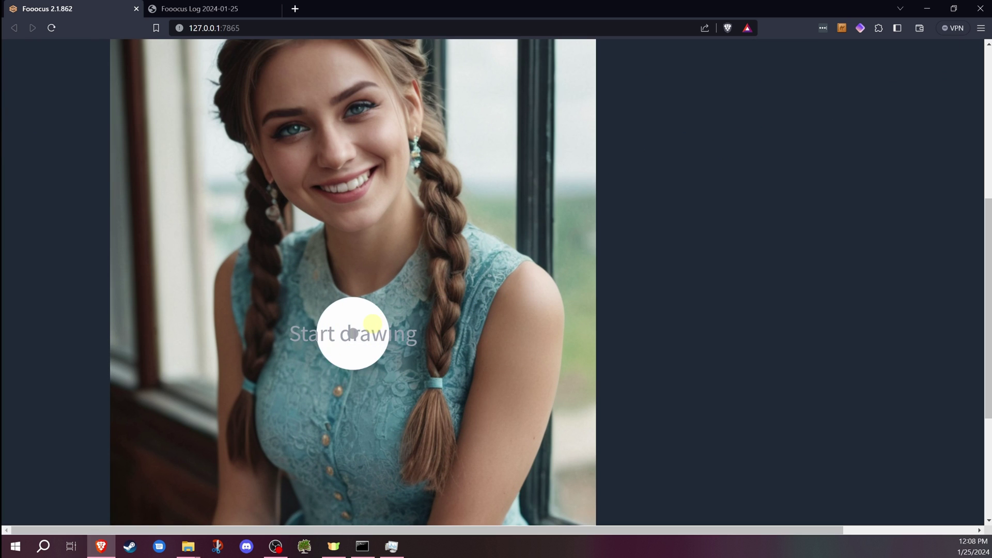
scroll(367, 326, "up", 2)
scroll(375, 324, "down", 5)
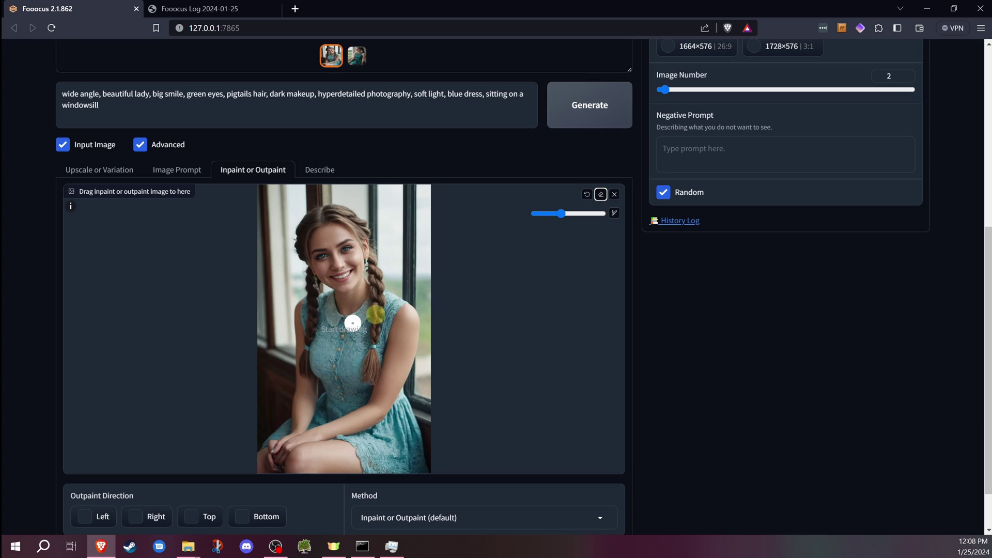
key("s")
Zoom into the right braid full-screen and mask it down to its hair tie
mouse_move(70, 205)
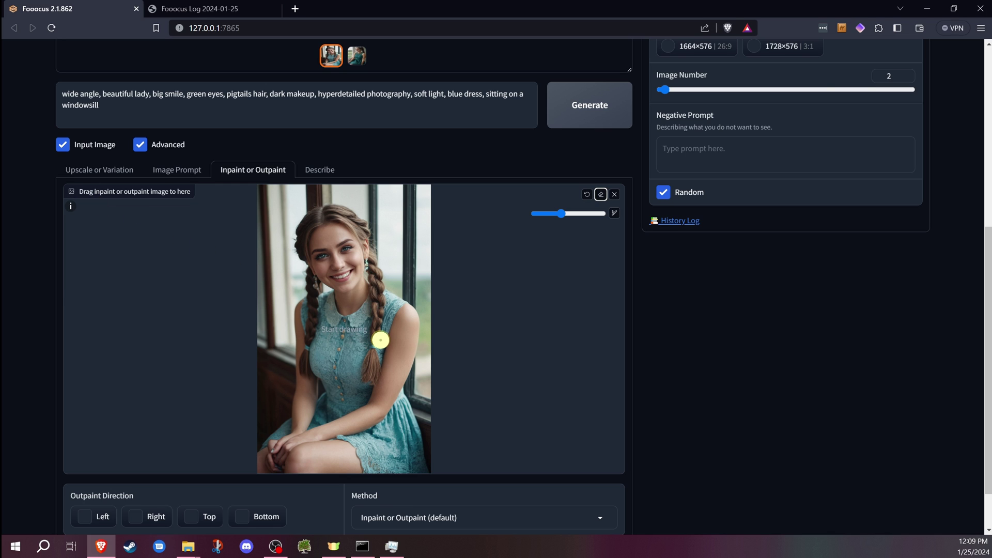
key("s")
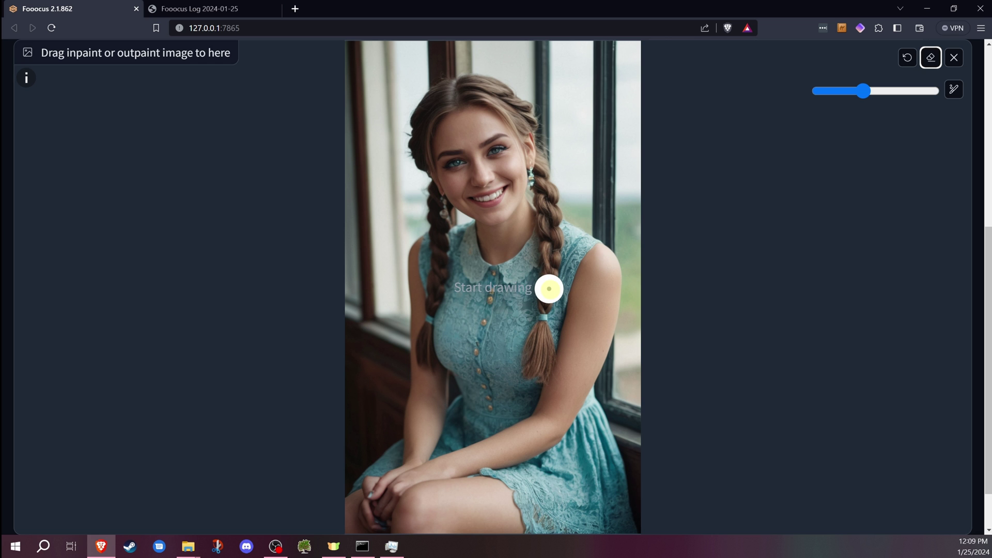
scroll(548, 287, "up", 5)
scroll(538, 289, "up", 3)
scroll(537, 289, "up", 3)
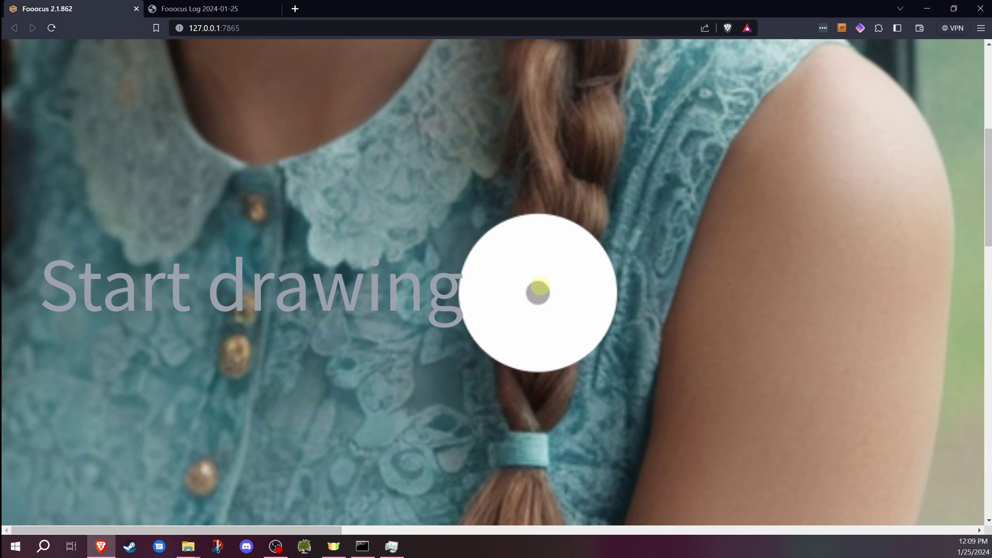
scroll(542, 252, "down", 5)
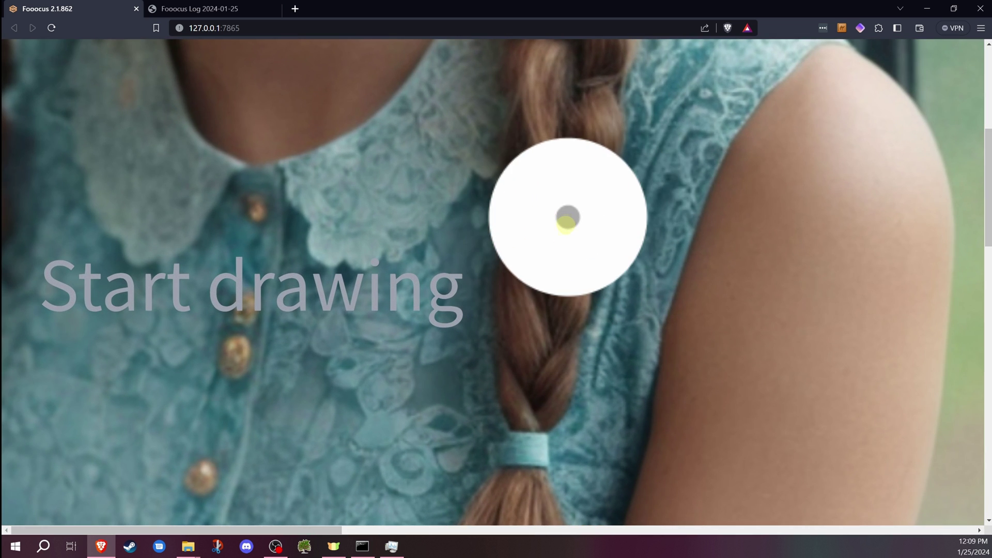
left_click(522, 443)
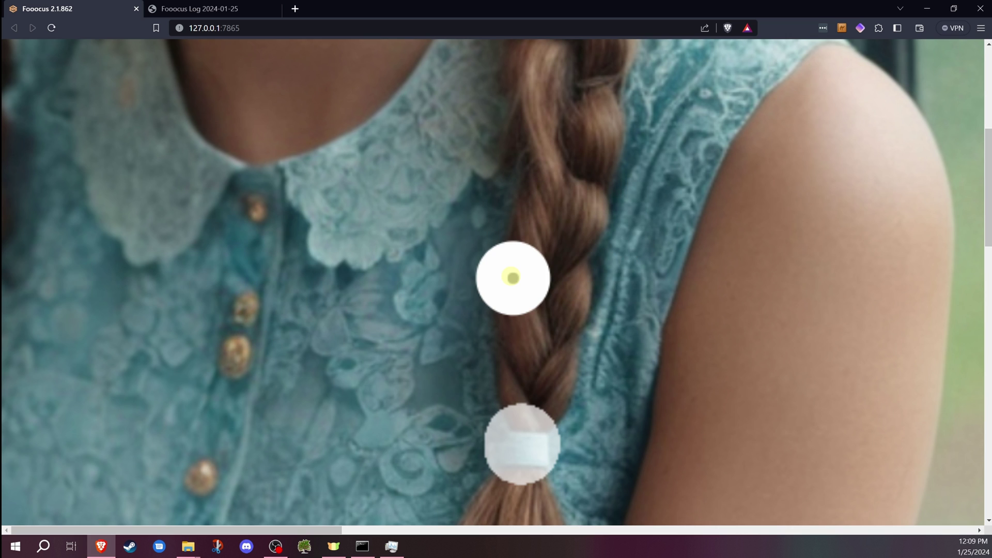
key("f")
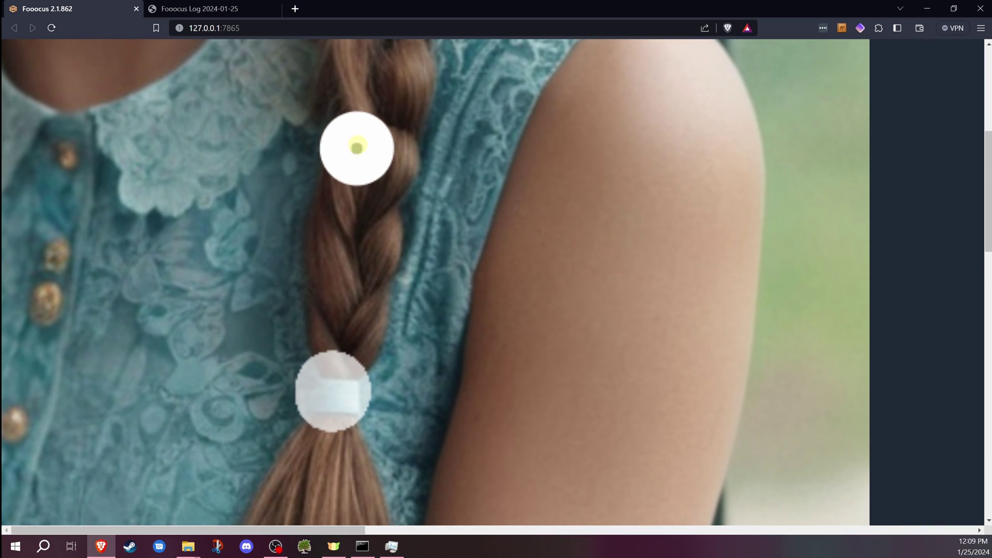
mouse_move(357, 148)
left_mouse_down()
mouse_move(340, 227)
mouse_move(345, 360)
mouse_move(405, 73)
mouse_move(353, 77)
mouse_move(343, 176)
mouse_move(342, 85)
mouse_move(330, 367)
left_mouse_up()
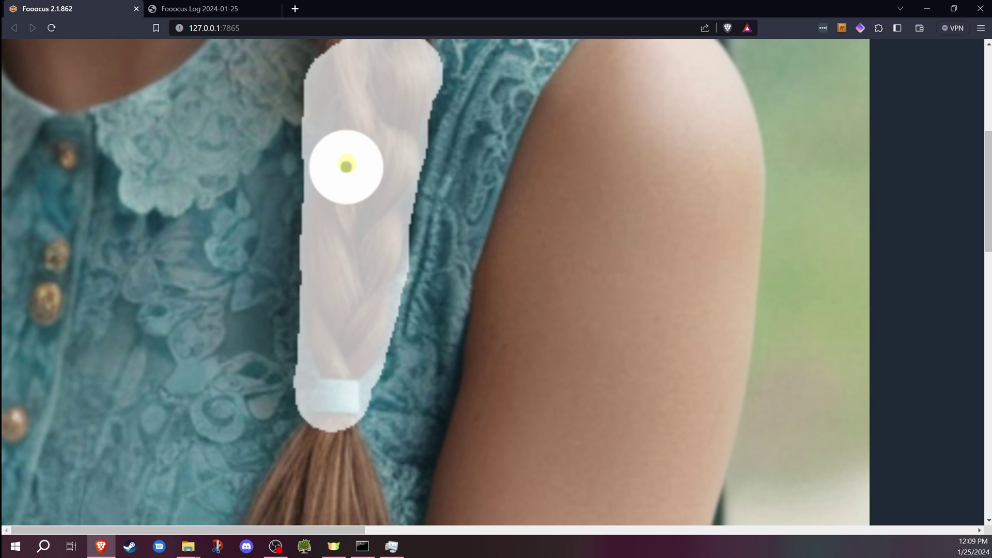
key("r")
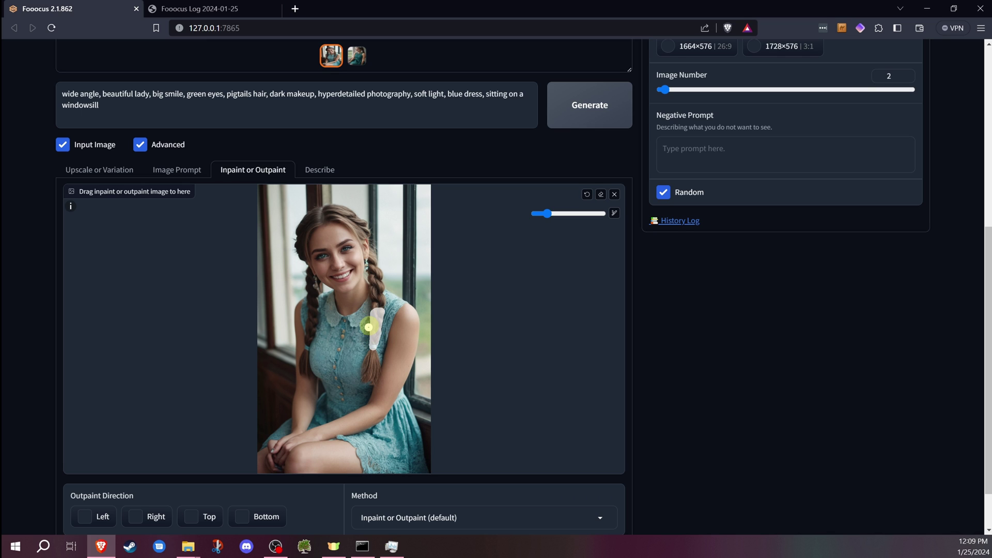
Clear the braid mask and paint mask patches over both of the woman's eyes
left_click(601, 195)
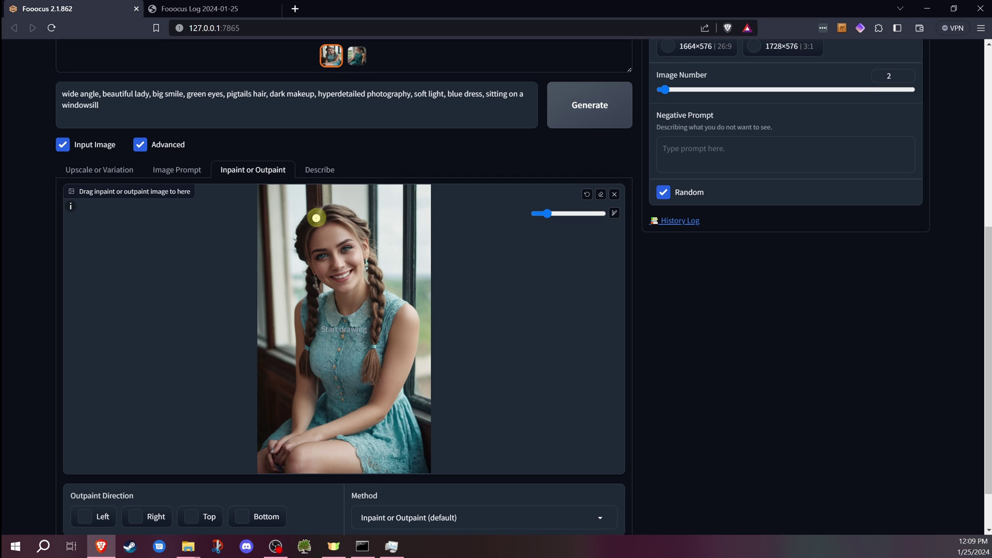
key("s")
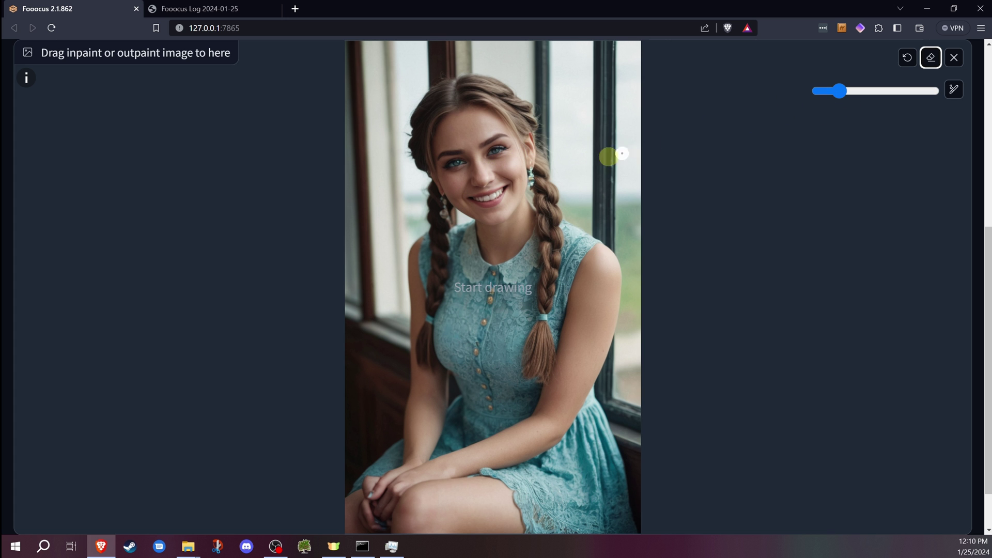
mouse_move(512, 150)
left_mouse_down()
mouse_move(448, 165)
mouse_move(498, 148)
left_mouse_up()
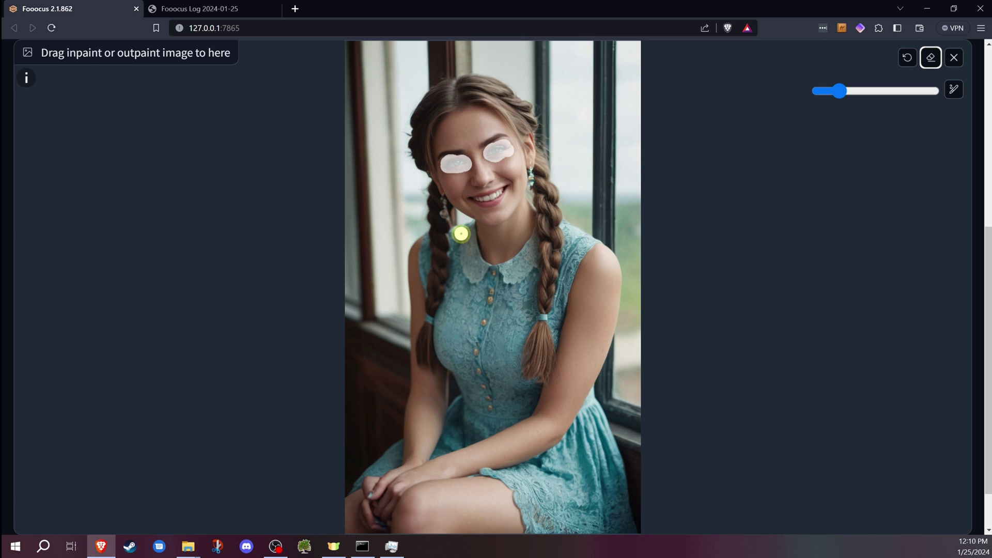
key("s")
scroll(379, 227, "up", 3)
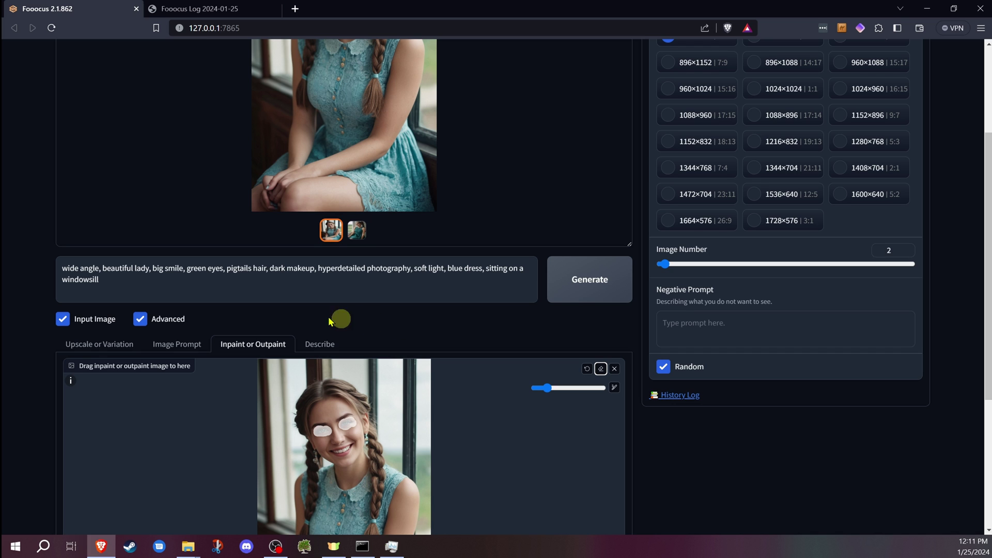
Switch to the console window showing the image generation log
key("alt+Tab")
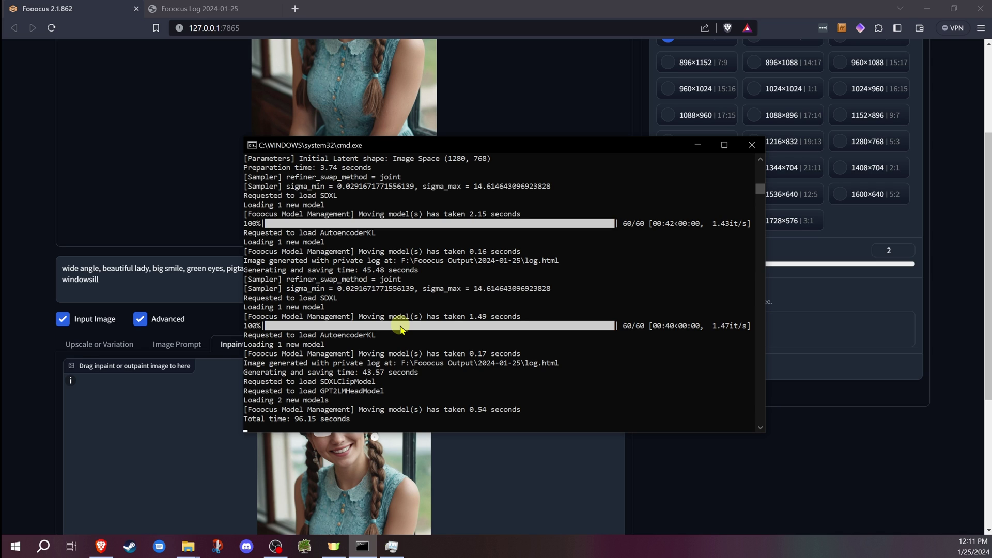
Minimize the console and scroll the Fooocus page back to the top
left_click(697, 145)
scroll(584, 309, "up", 3)
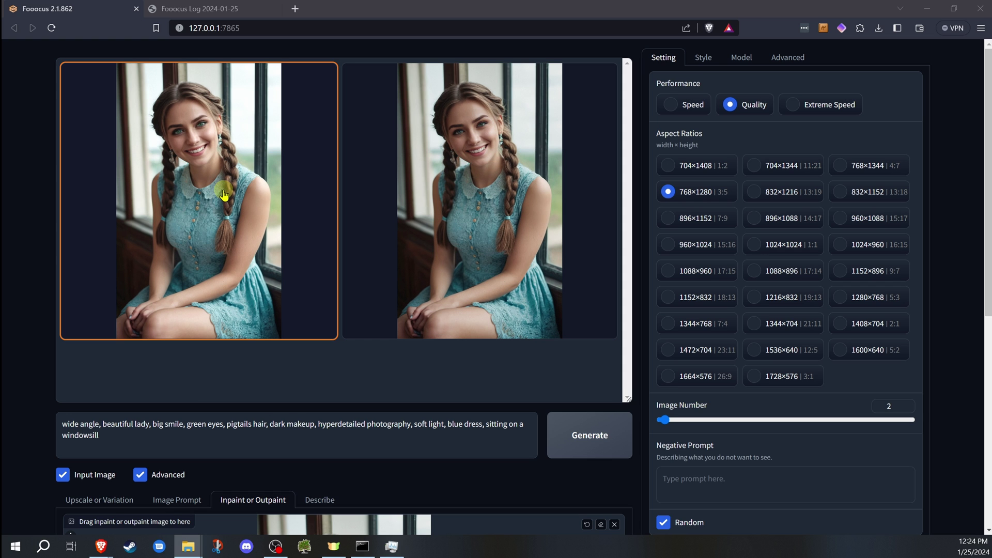
Open the first green-eyed portrait full-size in a new tab and zoom in on it
left_click(223, 195)
left_click(333, 177)
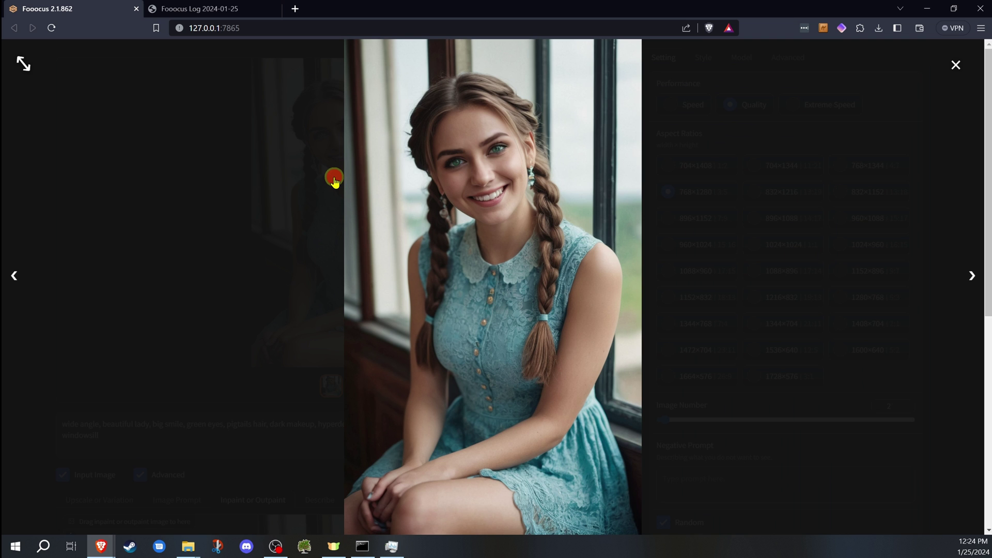
left_click(380, 179)
scroll(443, 224, "up", 2)
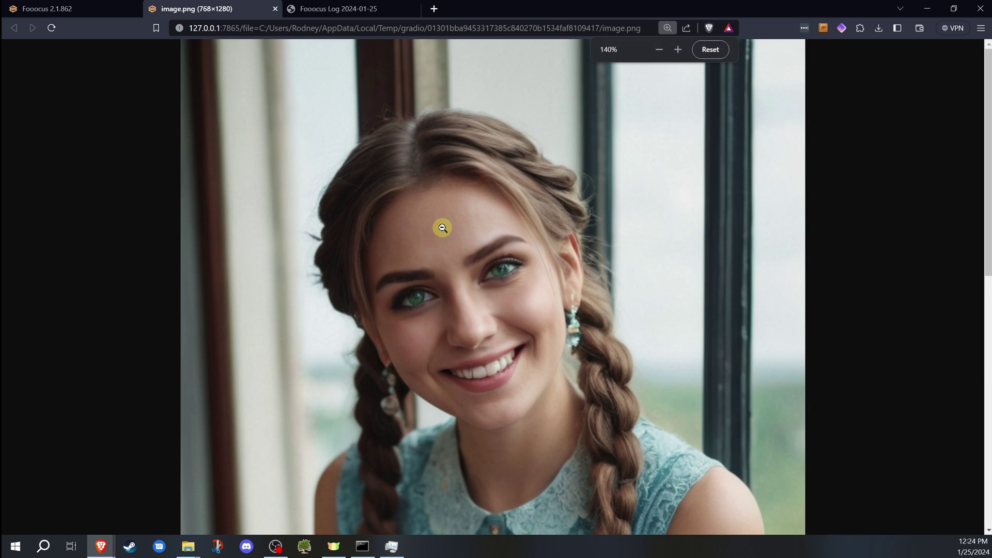
scroll(432, 317, "up", 2)
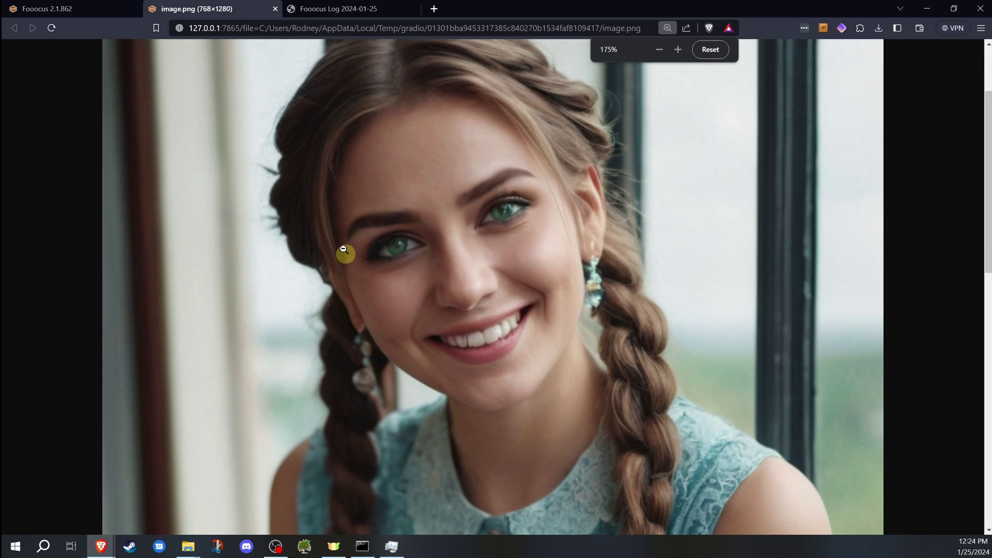
scroll(338, 240, "down", 4)
left_click(62, 8)
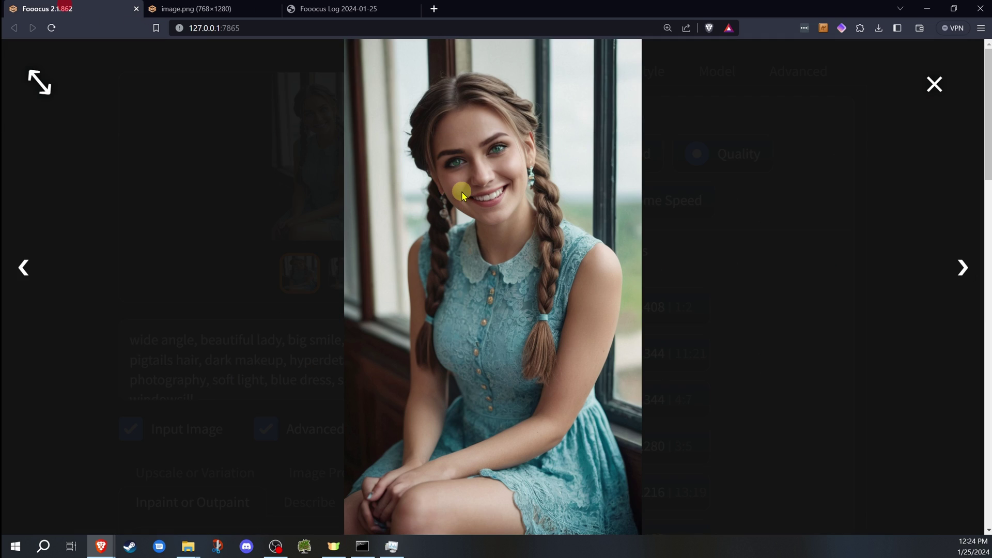
Flip between the two portraits in the lightbox, ending on the second, and reset zoom to 100%
left_click(961, 266)
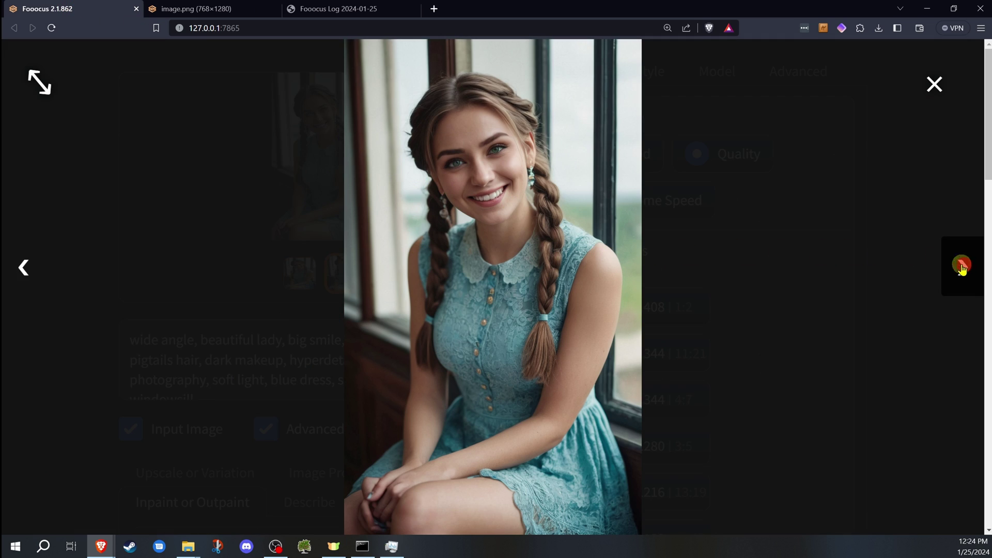
left_click(21, 267)
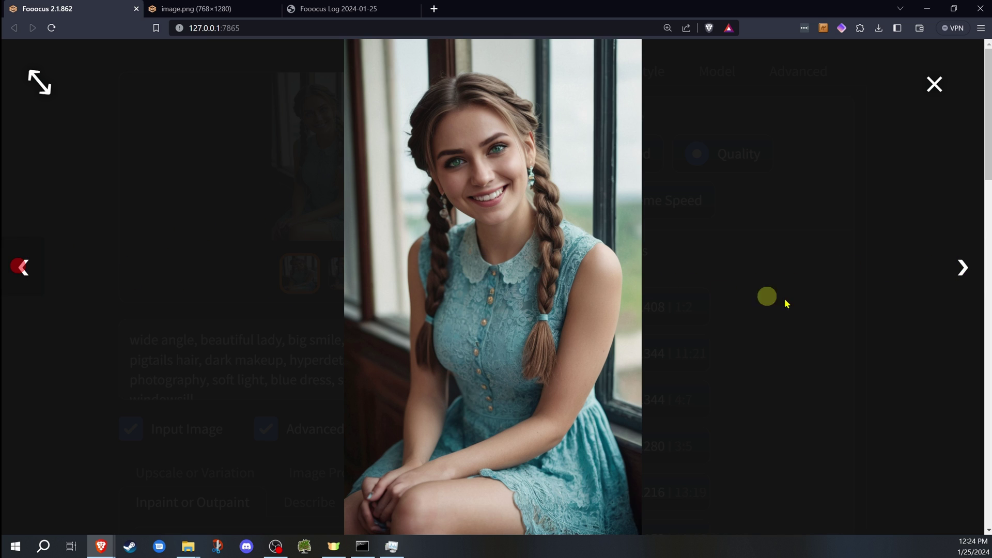
left_click(962, 268)
key("ctrl+0")
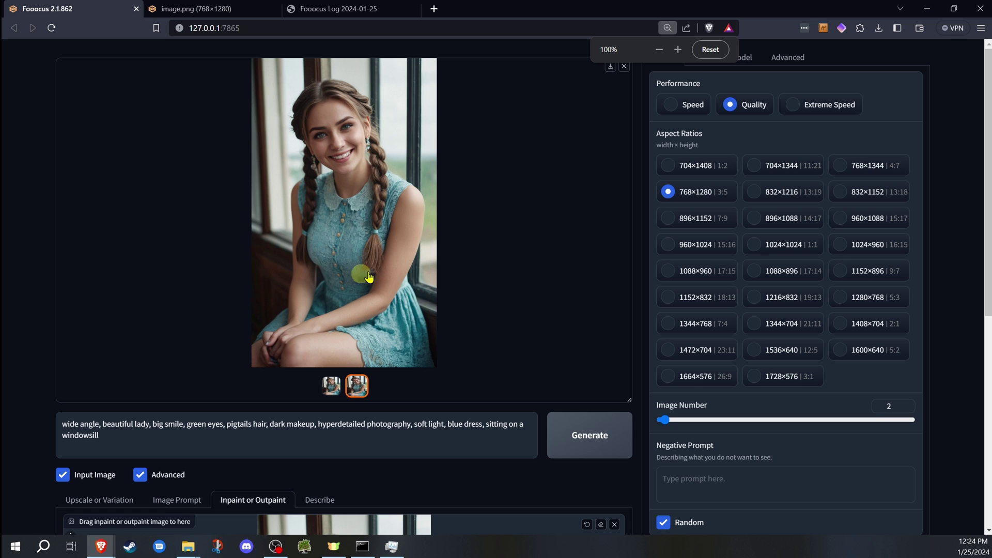
left_click(23, 284)
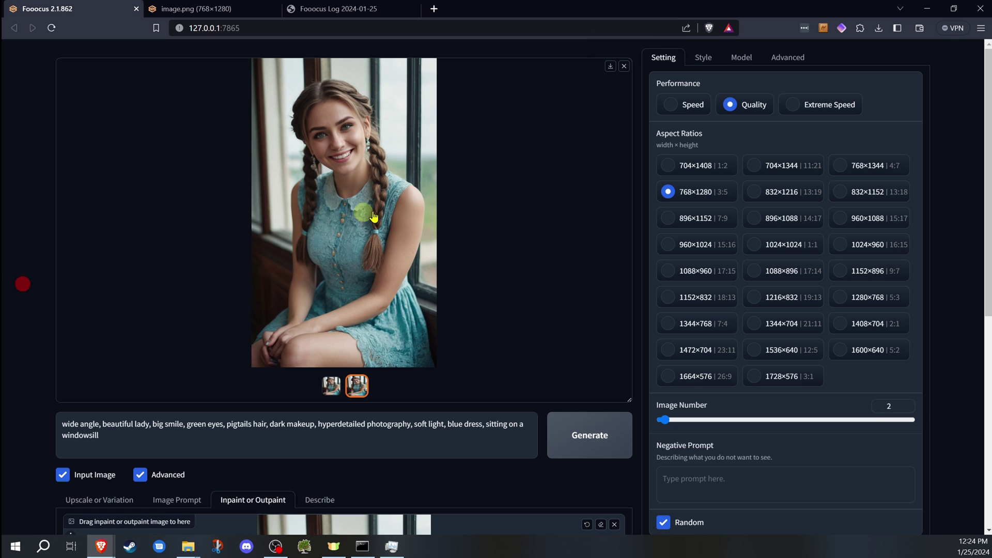
left_click(625, 65)
Close the preview and drag the first green-eyed portrait into the inpaint canvas
left_click(625, 65)
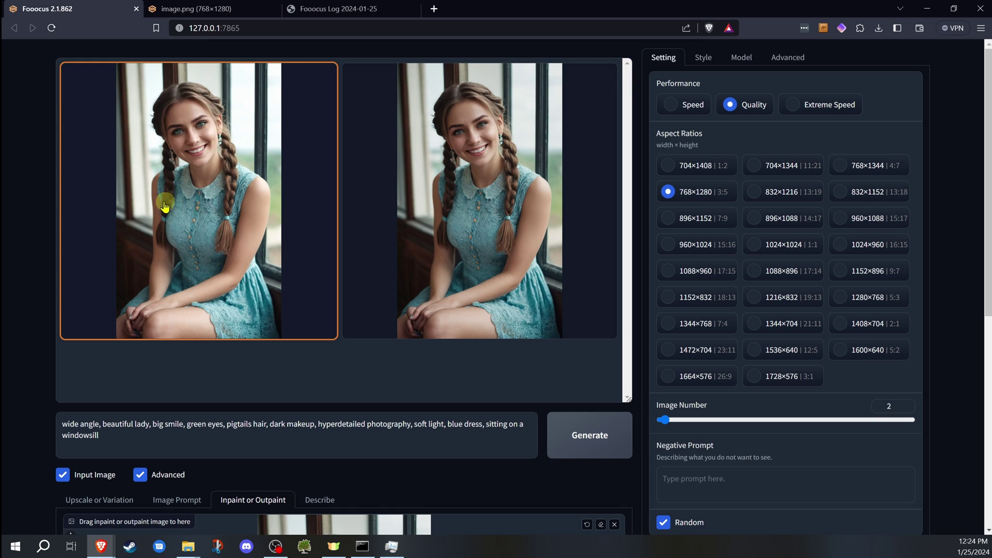
scroll(49, 224, "down", 5)
scroll(266, 248, "up", 4)
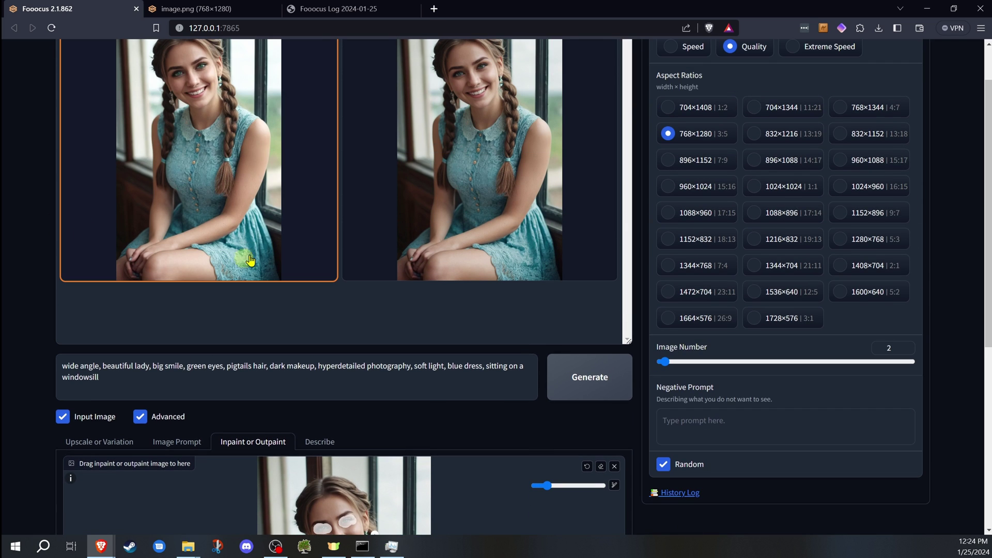
scroll(66, 195, "down", 2)
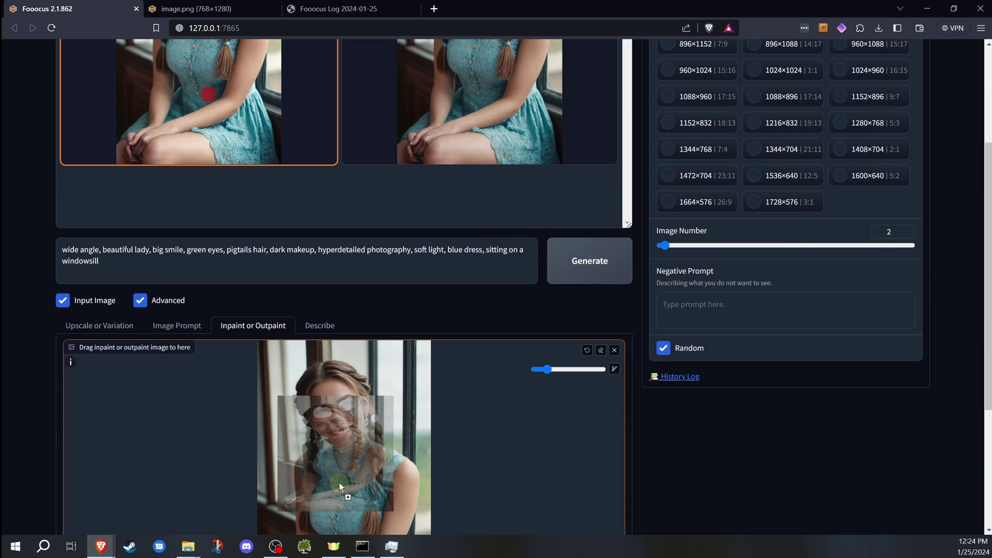
left_click_drag(339, 486, 339, 486)
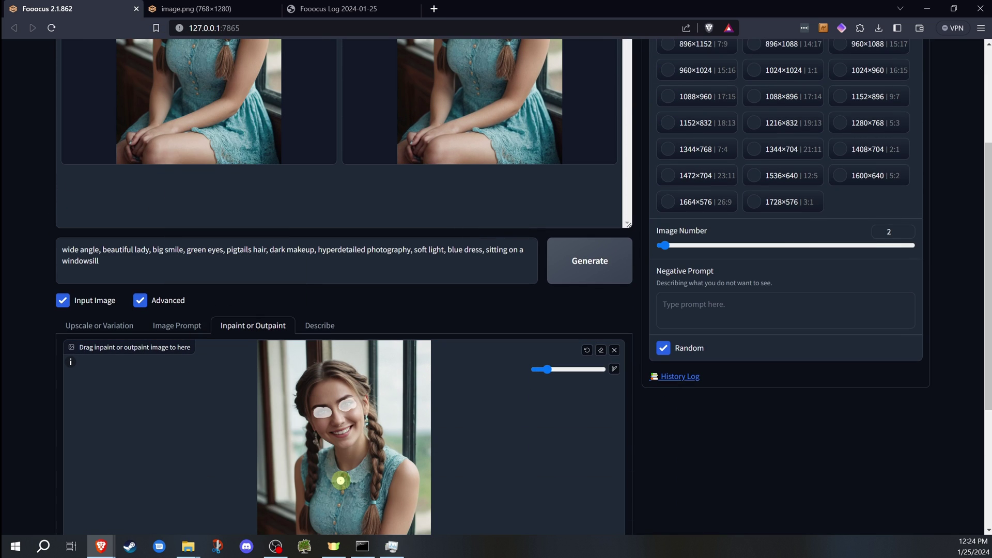
Clear the old eye mask from the inpaint canvas
left_click(601, 351)
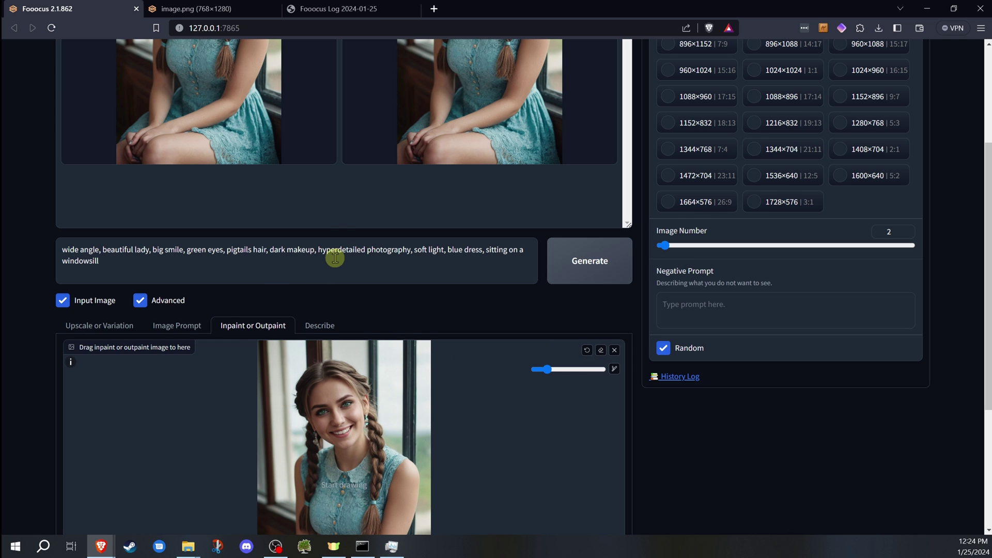
scroll(333, 260, "up", 3)
scroll(333, 266, "down", 7)
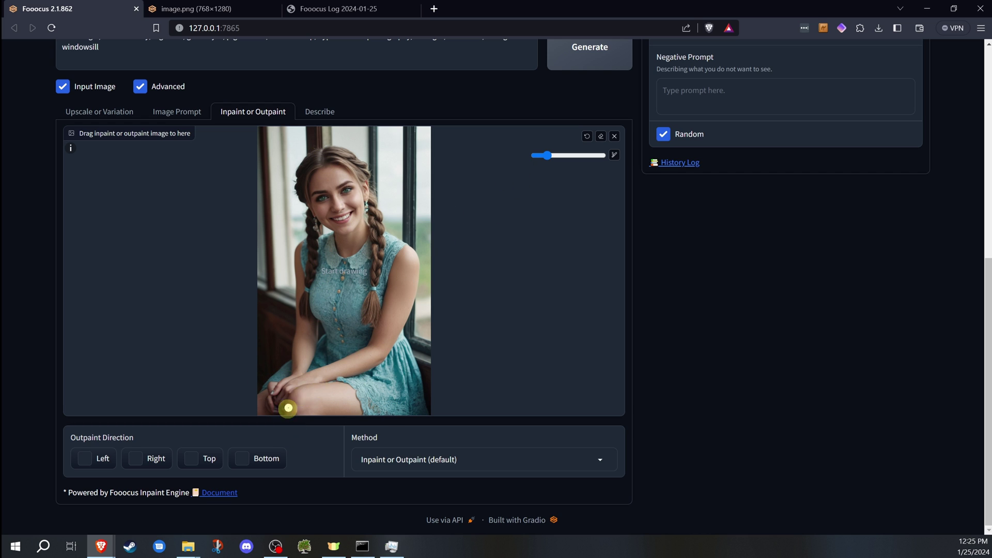
key("s")
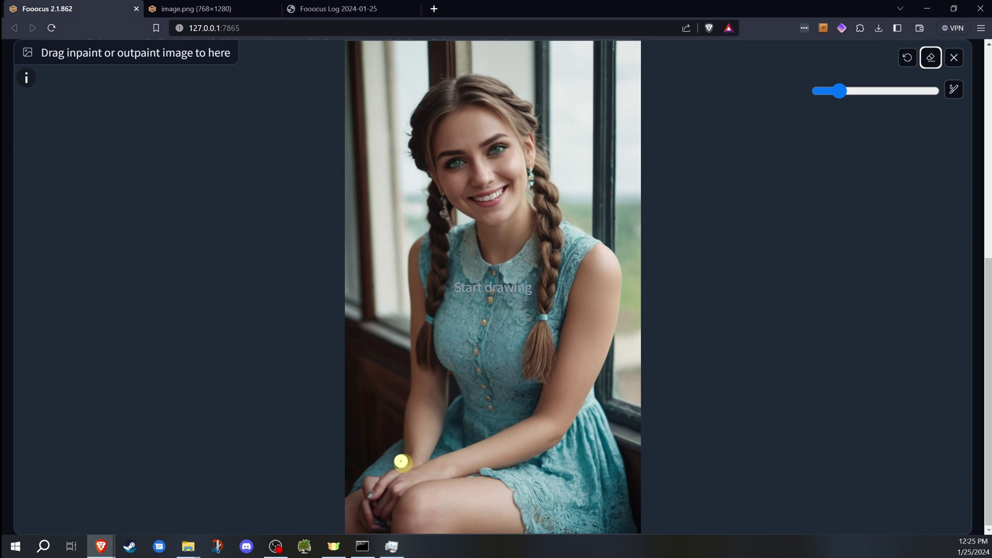
key("s")
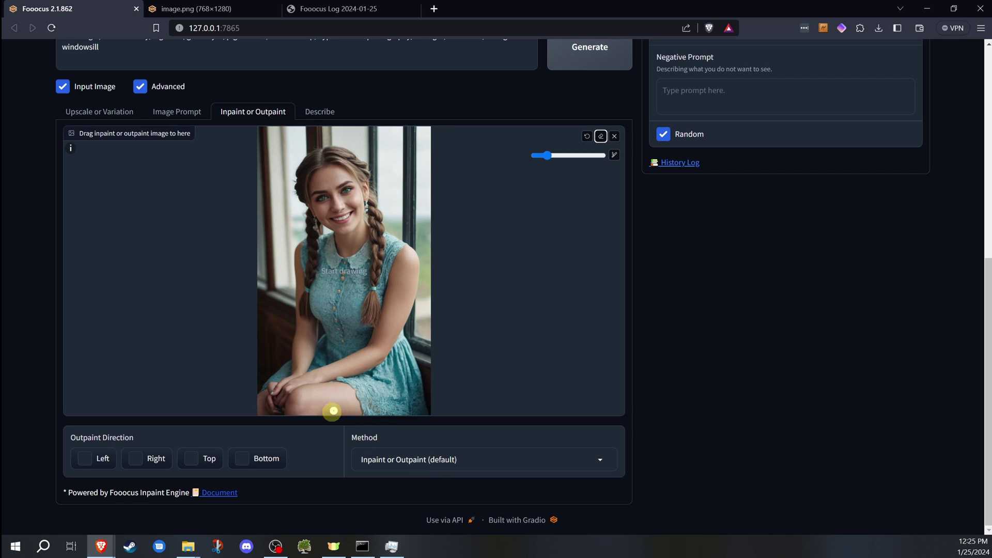
Widen the mask brush and paint a broad mask over the skirt and knees
left_click(569, 155)
left_click(586, 155)
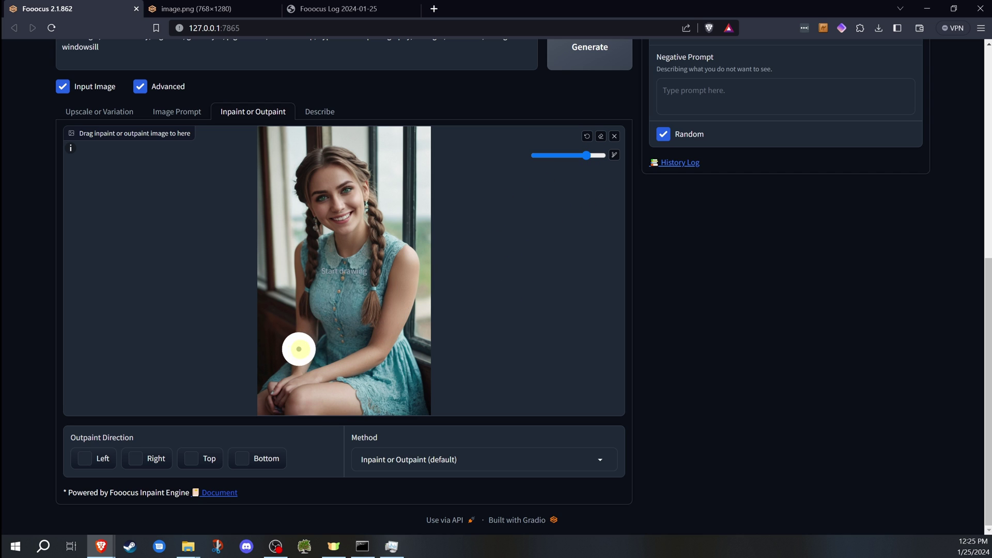
mouse_move(299, 349)
left_mouse_down()
mouse_move(380, 369)
mouse_move(409, 392)
mouse_move(393, 411)
mouse_move(262, 407)
mouse_move(286, 368)
mouse_move(262, 399)
mouse_move(380, 398)
mouse_move(305, 400)
mouse_move(367, 410)
mouse_move(301, 387)
mouse_move(325, 374)
mouse_move(391, 386)
mouse_move(294, 372)
mouse_move(284, 372)
mouse_move(413, 406)
mouse_move(274, 335)
left_mouse_up()
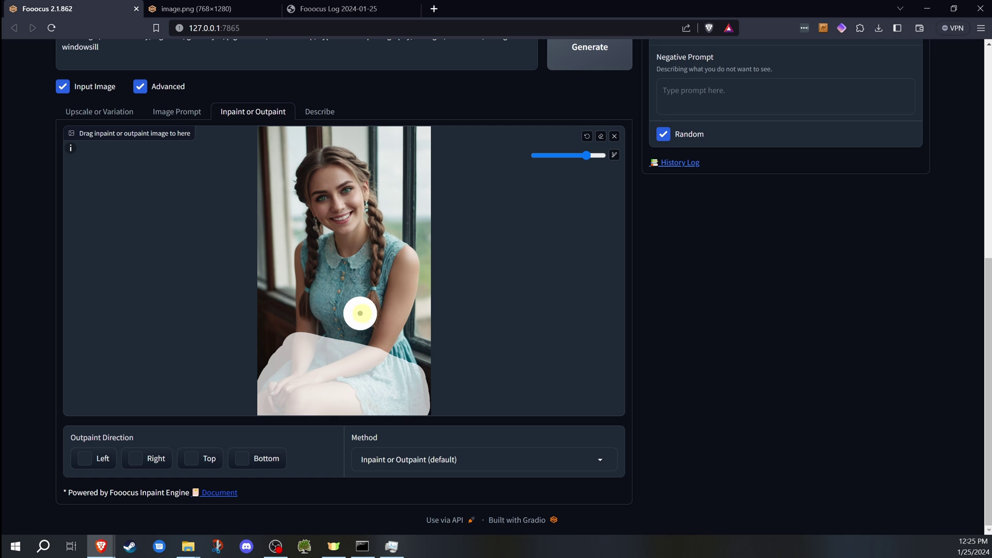
scroll(357, 315, "up", 2)
scroll(310, 305, "up", 3)
scroll(314, 304, "down", 5)
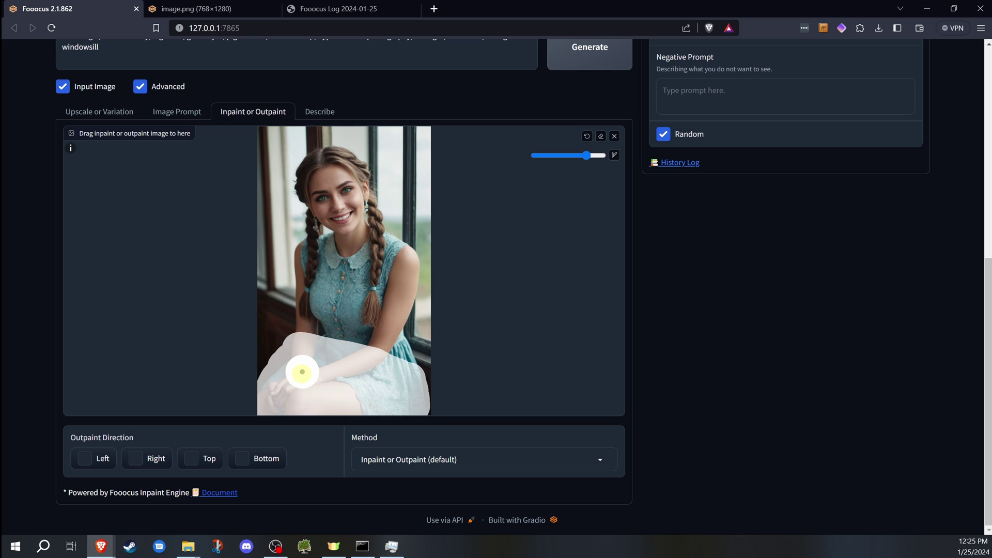
mouse_move(302, 372)
left_mouse_down()
mouse_move(299, 380)
mouse_move(256, 369)
left_mouse_up()
View the first full-skirt portrait enlarged in Photos, zoom out to inspect it, then close the viewers
scroll(487, 378, "up", 7)
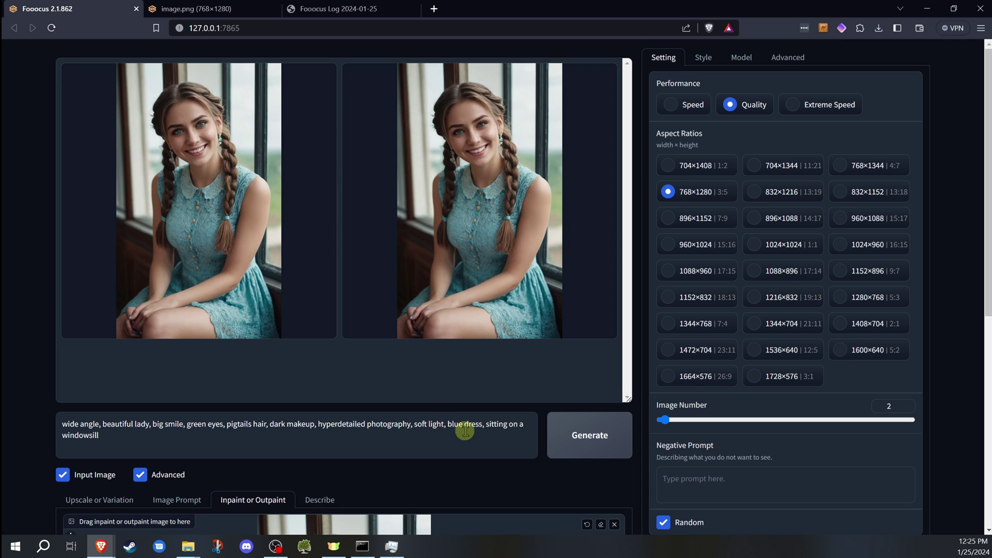
scroll(457, 413, "down", 3)
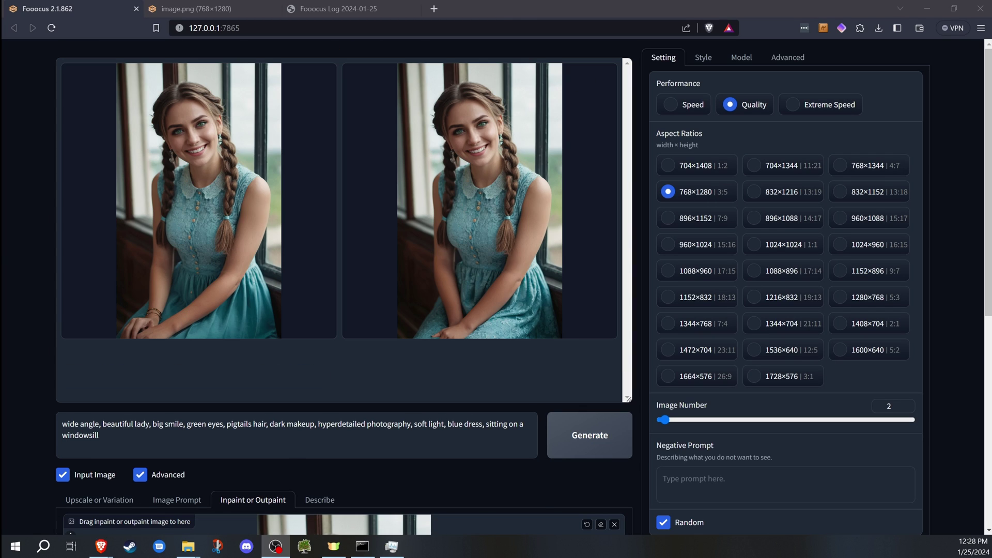
left_click(196, 207)
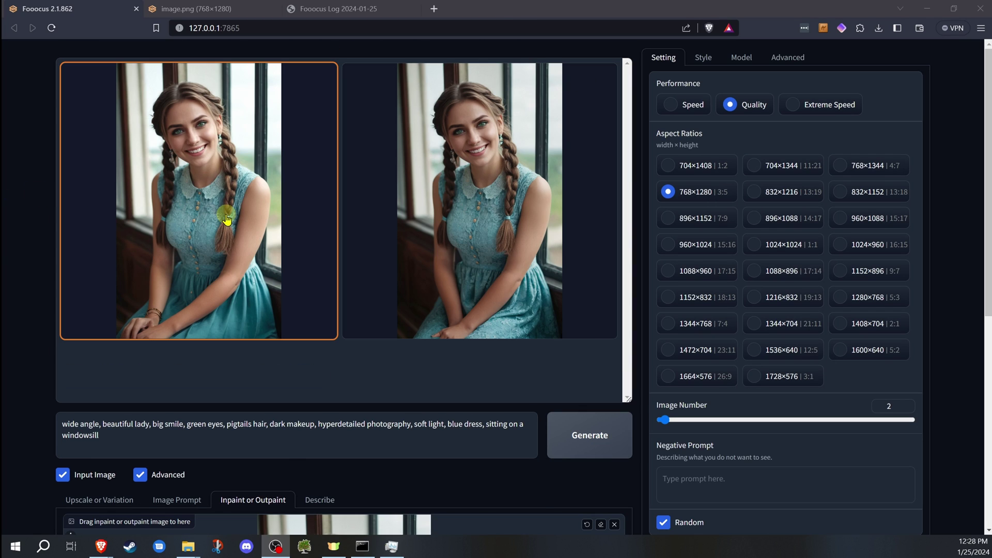
left_click(243, 238)
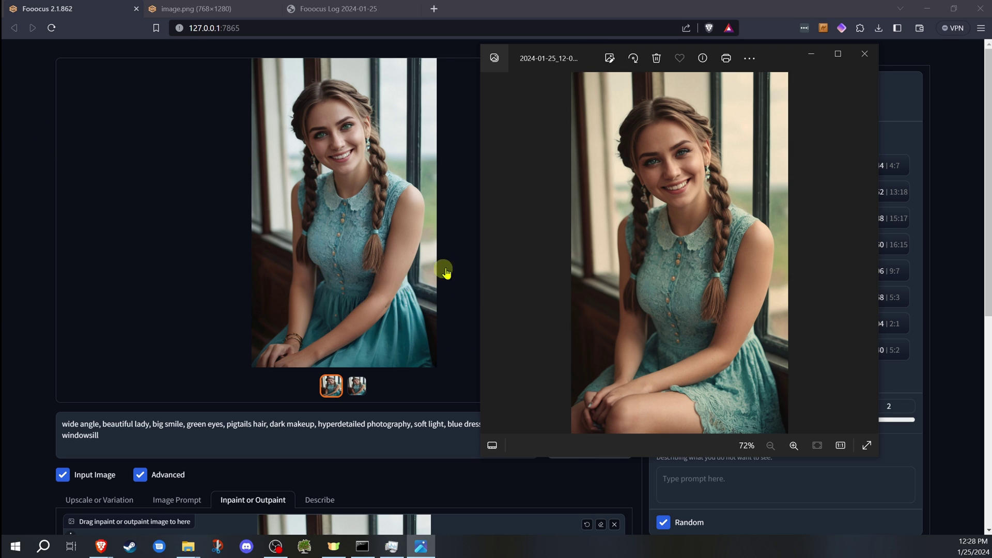
scroll(668, 355, "down", 4)
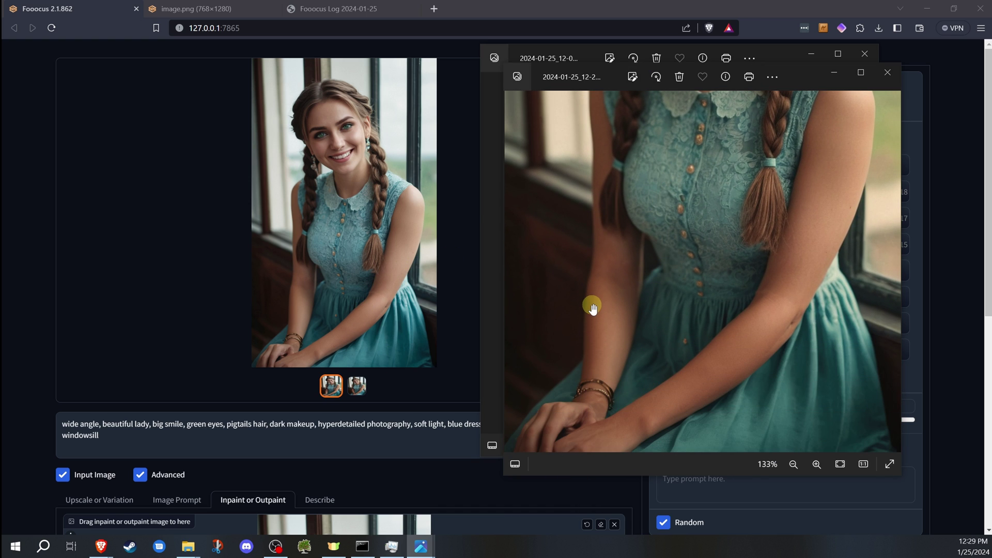
scroll(593, 308, "down", 4)
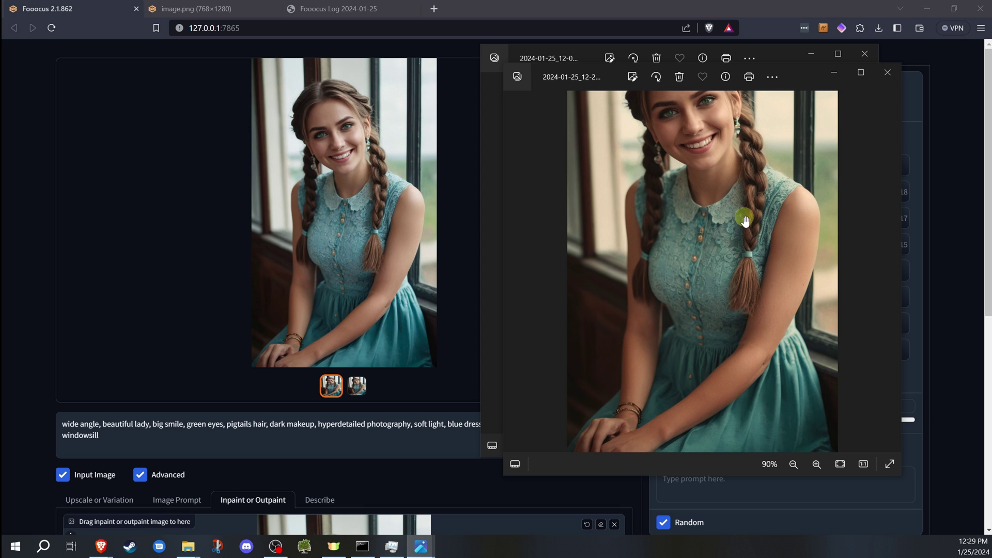
scroll(745, 221, "down", 2)
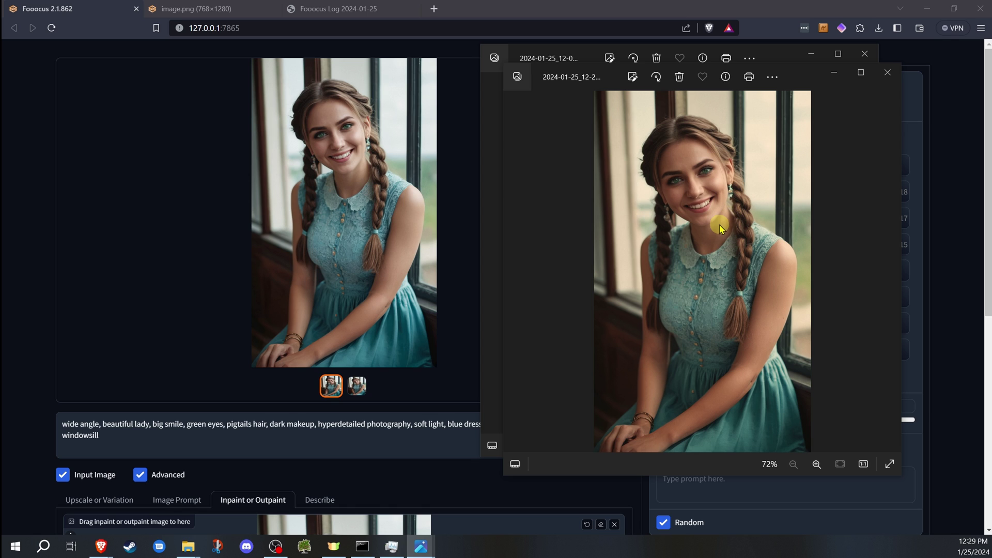
left_click(865, 53)
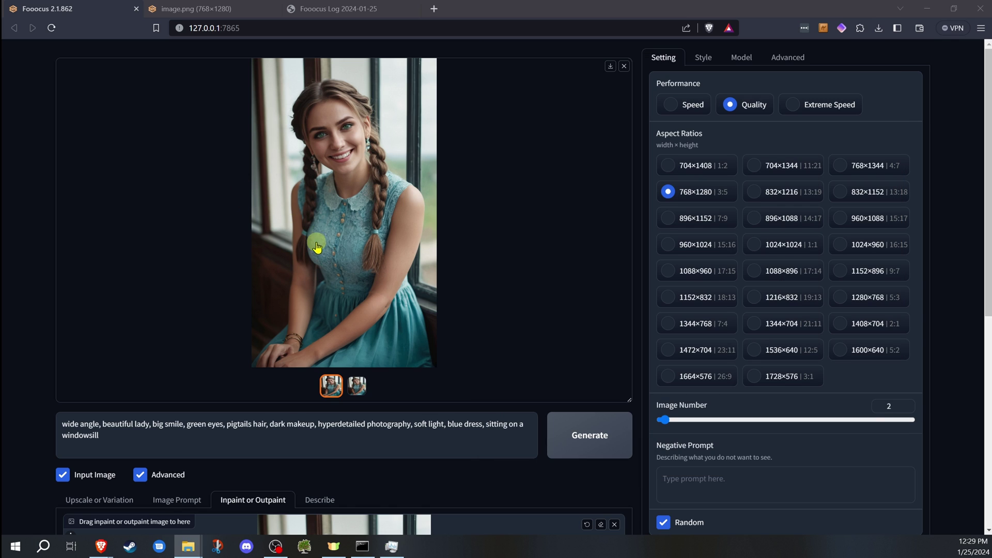
Load the second full-skirt portrait into the inpaint canvas and clear the previous mask
left_click(294, 207)
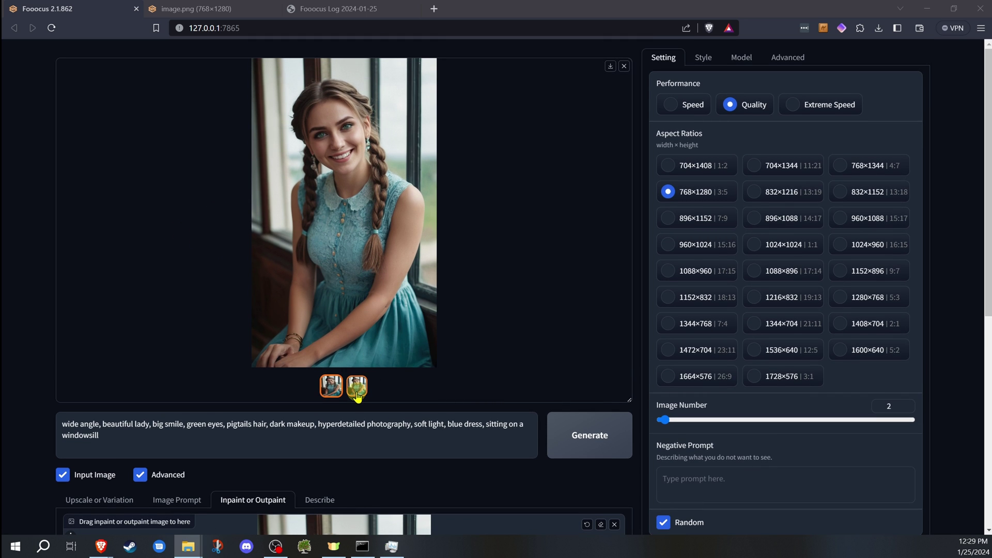
left_click(358, 395)
scroll(184, 288, "down", 8)
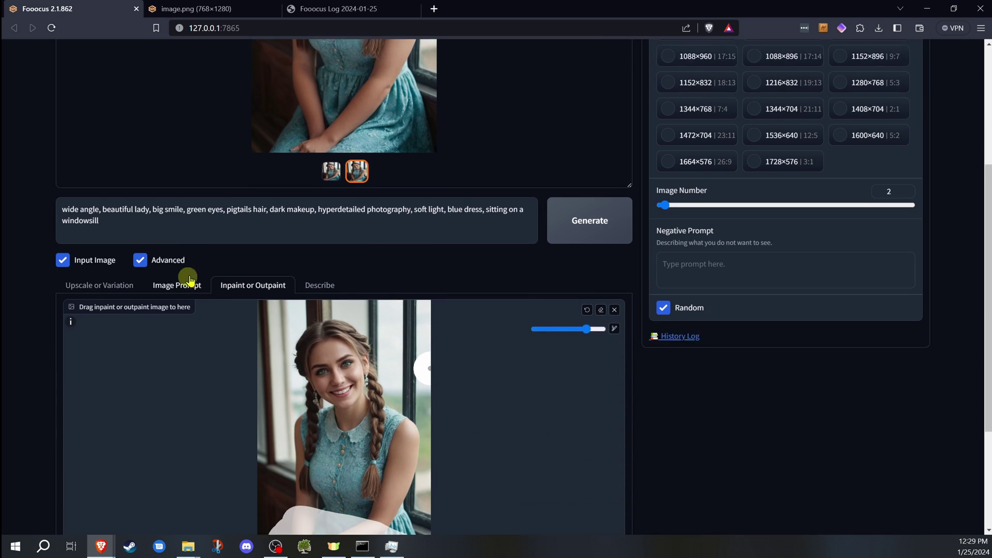
left_click(600, 136)
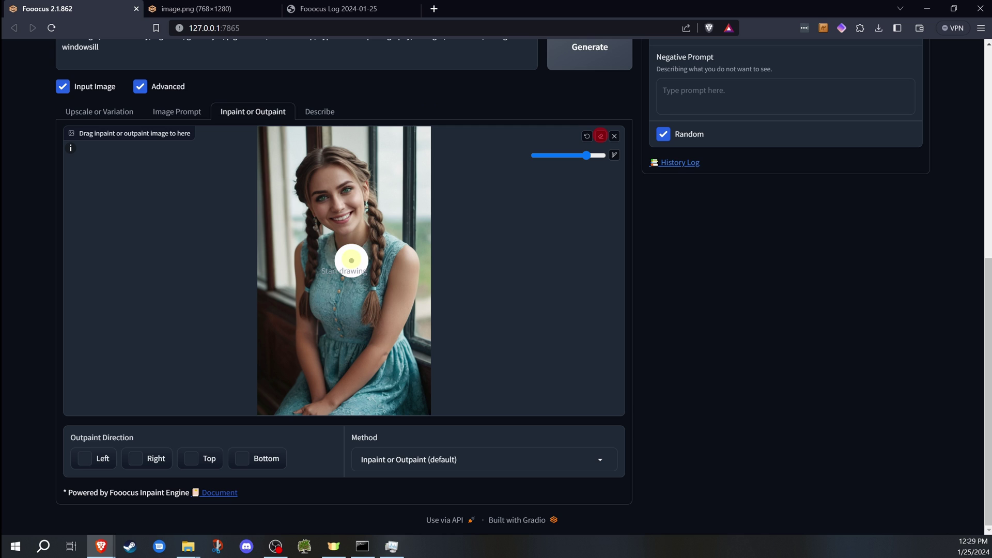
With a smaller brush, mask the woman's hair and both braids
left_click(314, 164)
mouse_move(314, 164)
left_mouse_down()
mouse_move(299, 195)
mouse_move(311, 246)
mouse_move(305, 310)
left_mouse_up()
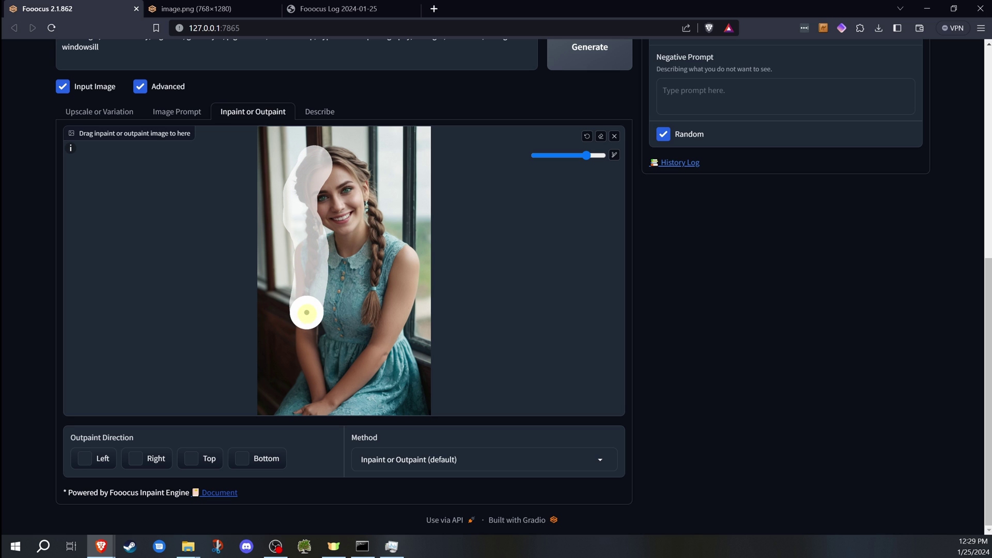
left_click(601, 135)
left_click_drag(586, 155, 569, 155)
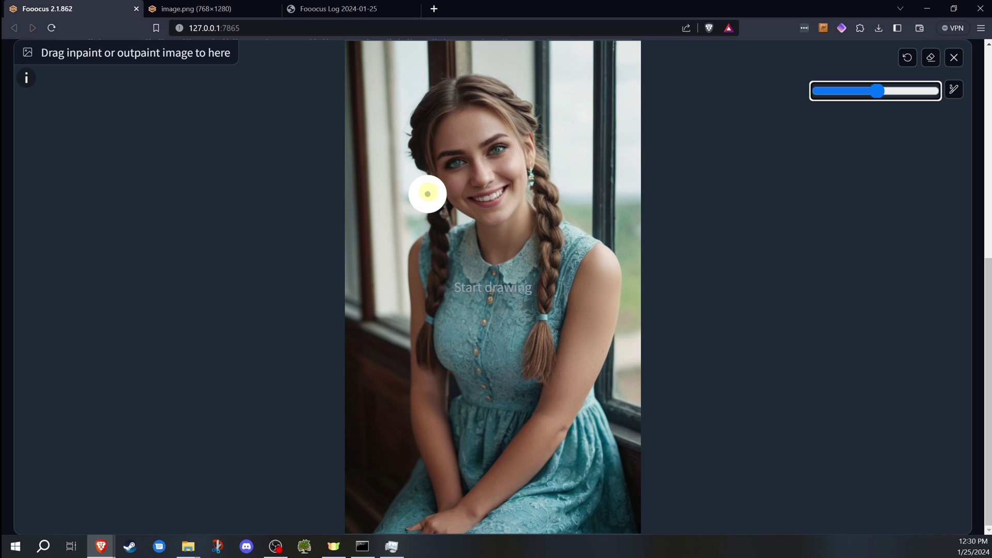
left_click_drag(305, 216, 308, 300)
left_click_drag(431, 336, 429, 362)
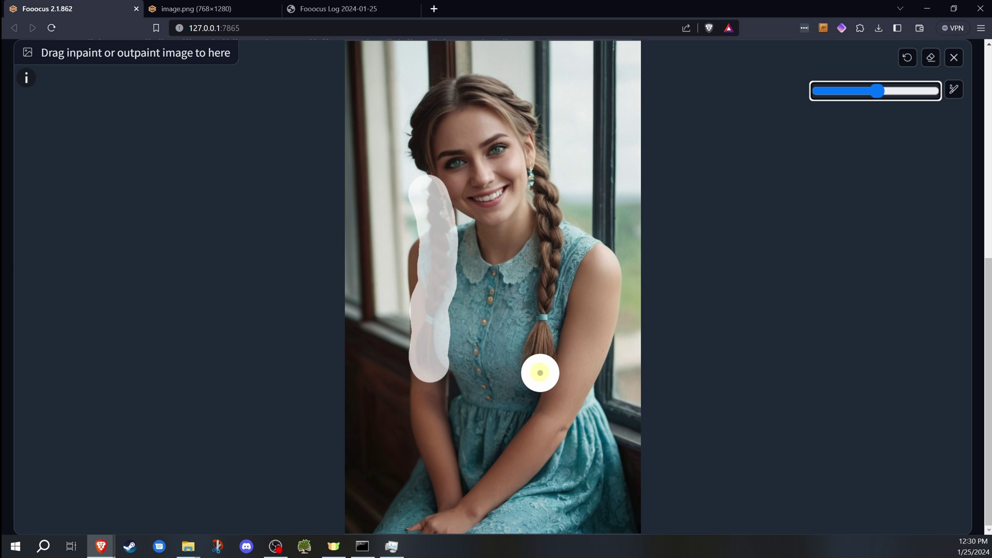
mouse_move(536, 370)
left_mouse_down()
mouse_move(554, 194)
mouse_move(540, 126)
mouse_move(416, 117)
mouse_move(436, 111)
mouse_move(548, 173)
left_mouse_up()
key("s")
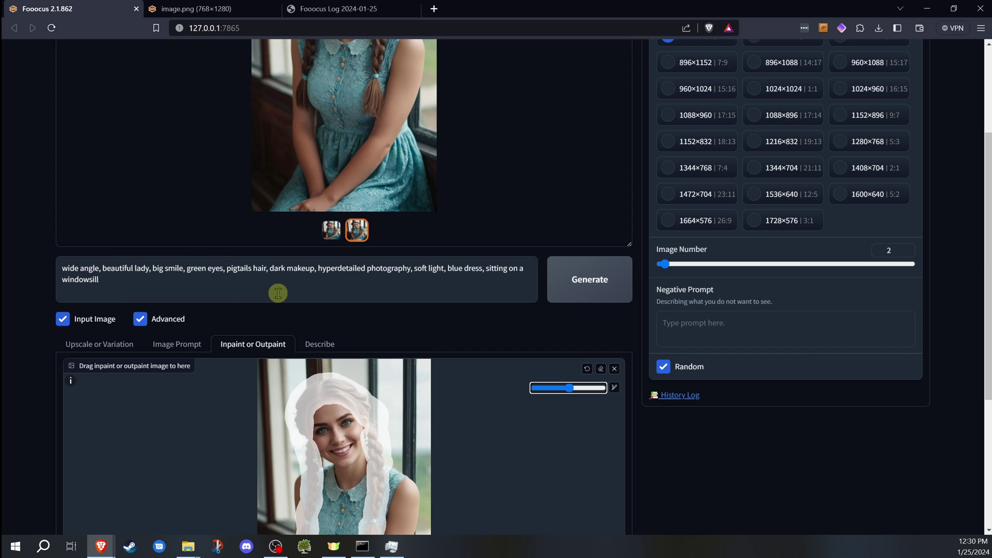
Add 'red hair,' after 'green eyes,' in the prompt
left_click(227, 266)
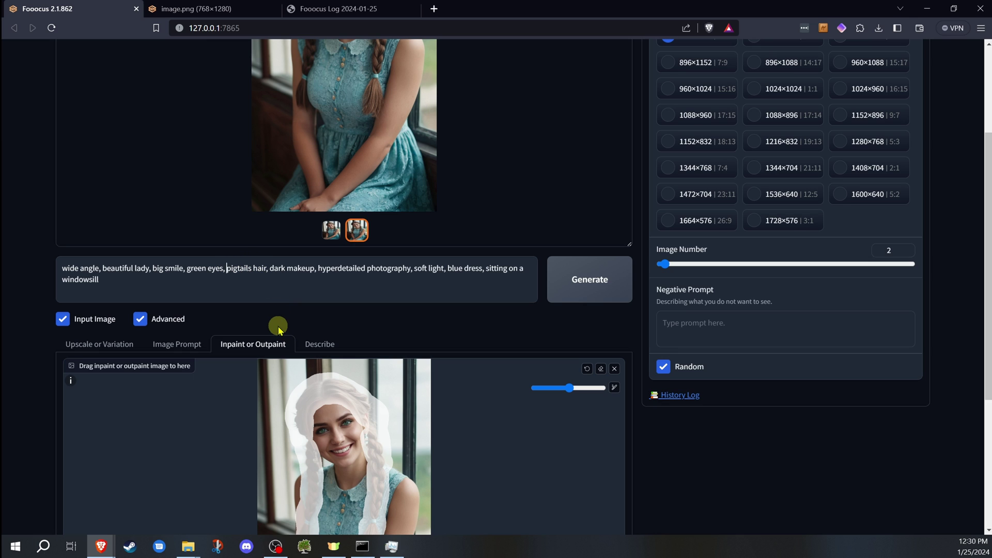
type("red h")
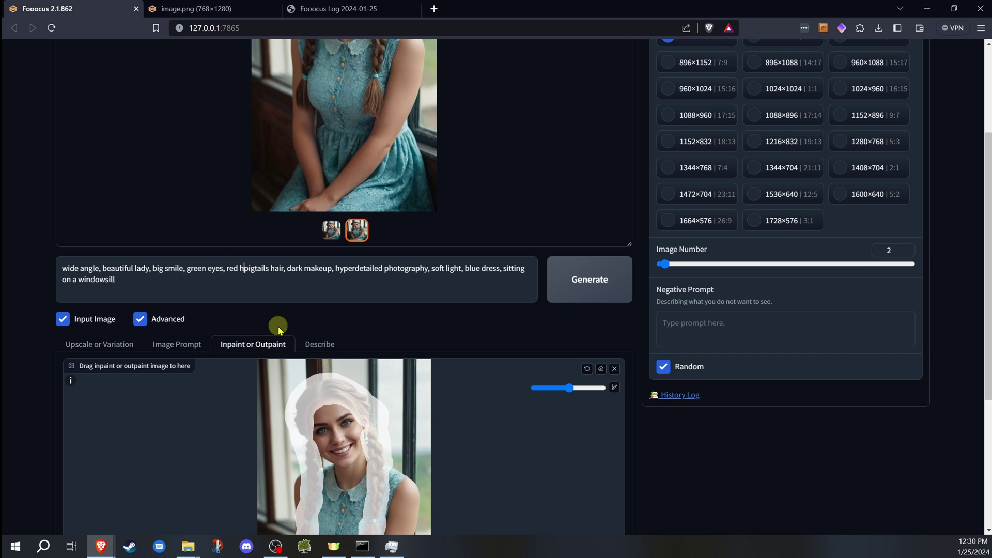
type("air,")
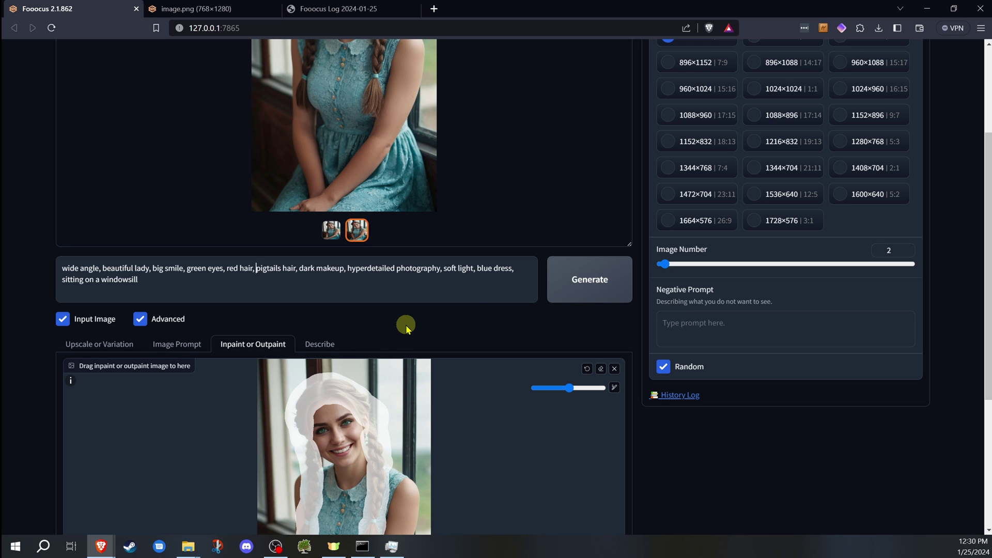
scroll(574, 330, "up", 3)
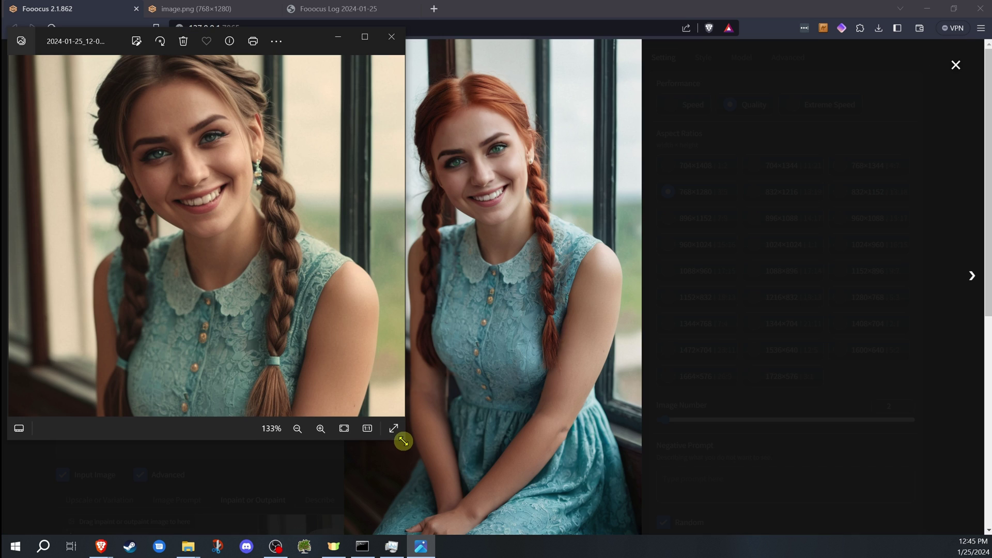
Compare the red-haired result with the original photo, then close the viewer and the full-screen preview
left_click_drag(403, 436, 407, 545)
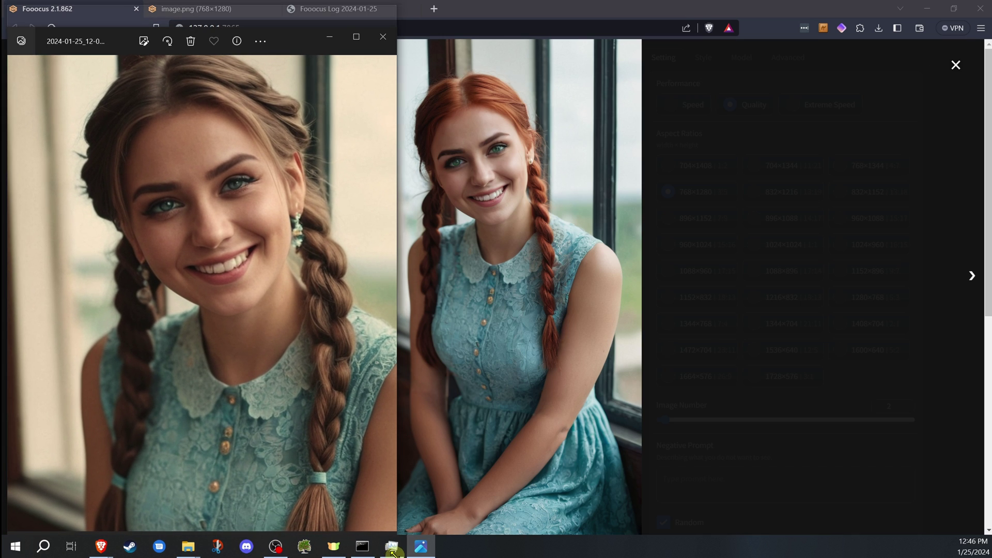
scroll(243, 310, "down", 5)
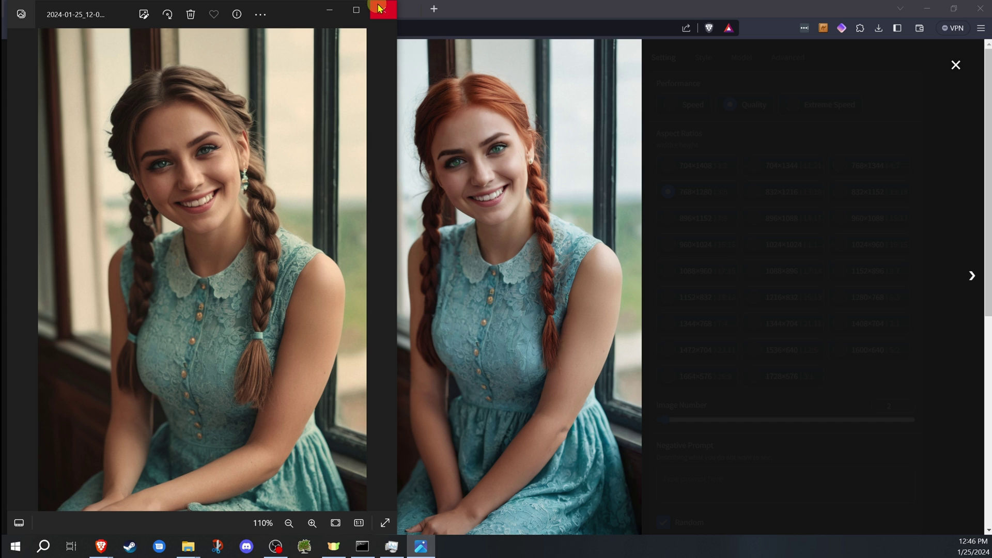
left_click(383, 8)
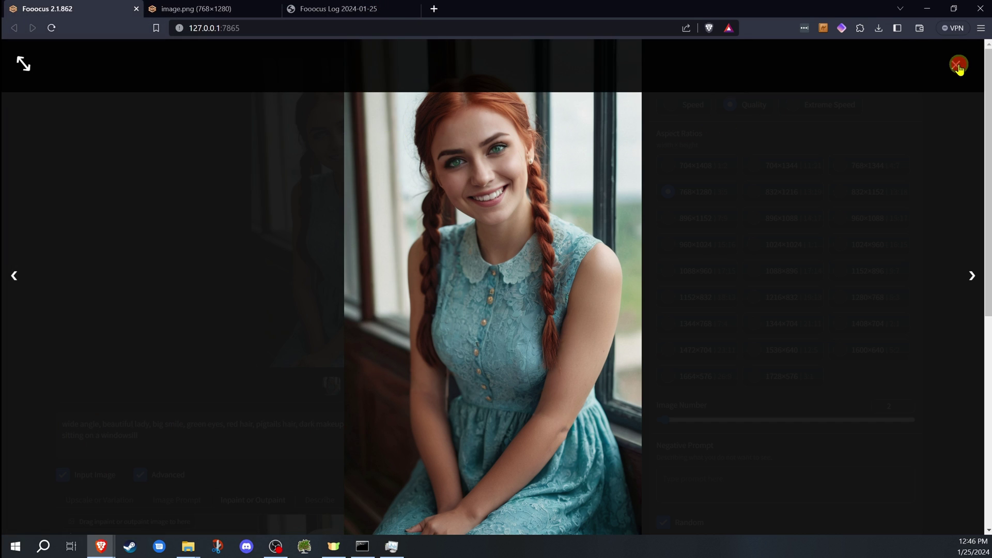
left_click(957, 65)
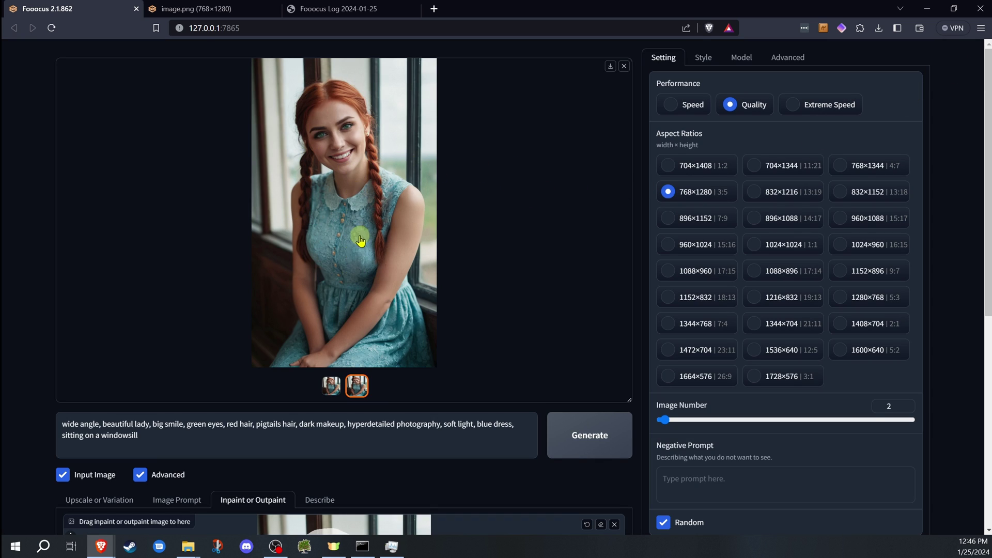
Clear the hair mask and set the inpaint method to Improve Detail (face, hand, eyes, etc.)
scroll(353, 181, "down", 2)
scroll(504, 398, "down", 5)
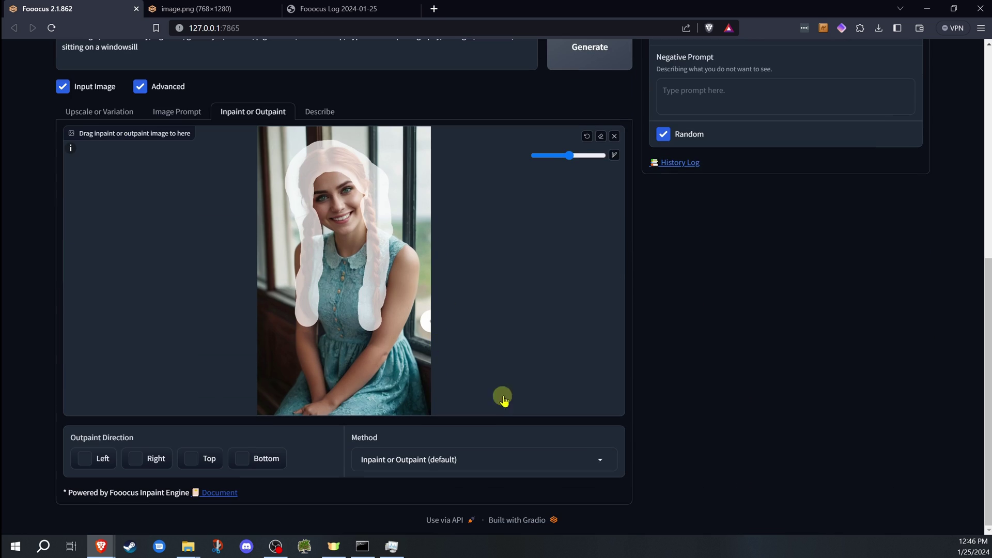
left_click(601, 136)
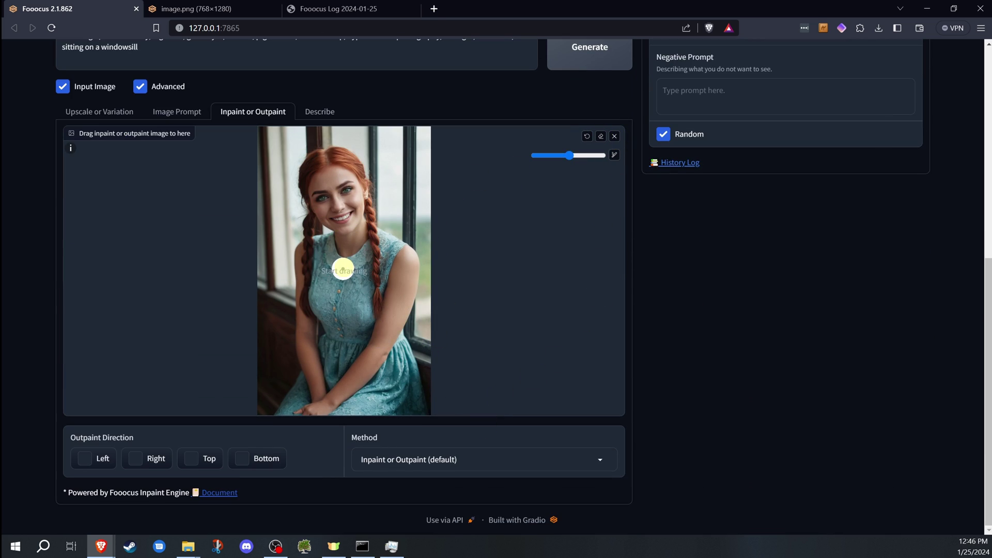
left_click(598, 458)
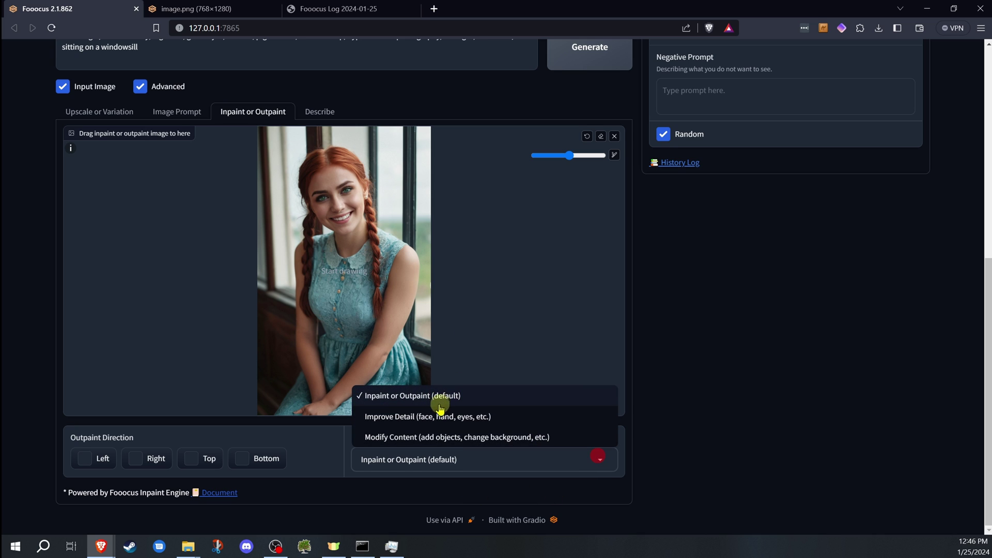
left_click(434, 420)
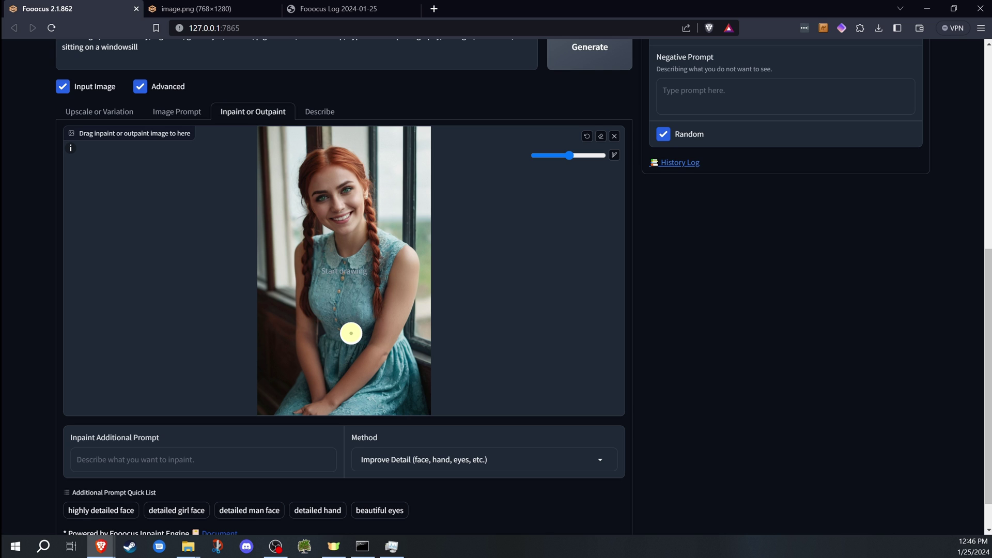
scroll(127, 485, "down", 1)
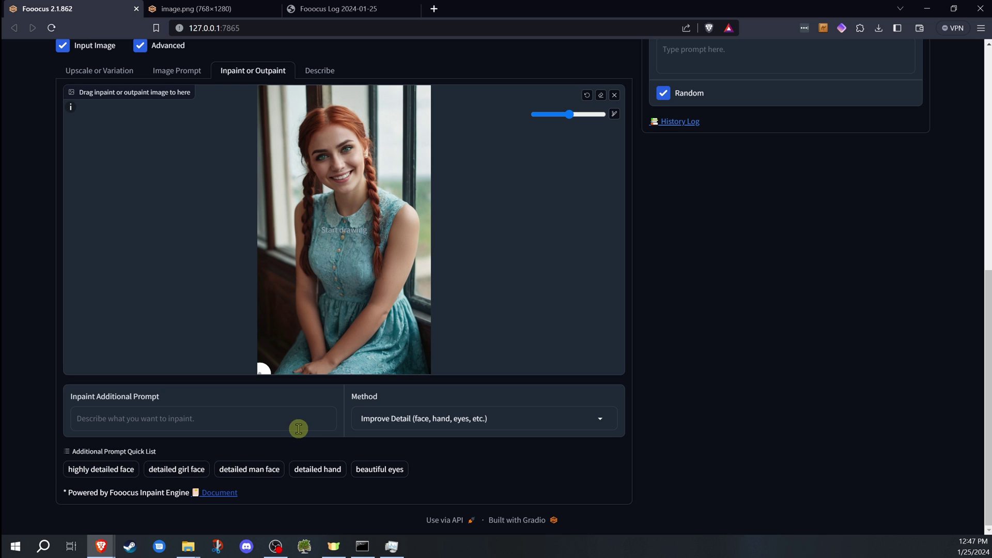
left_click(232, 416)
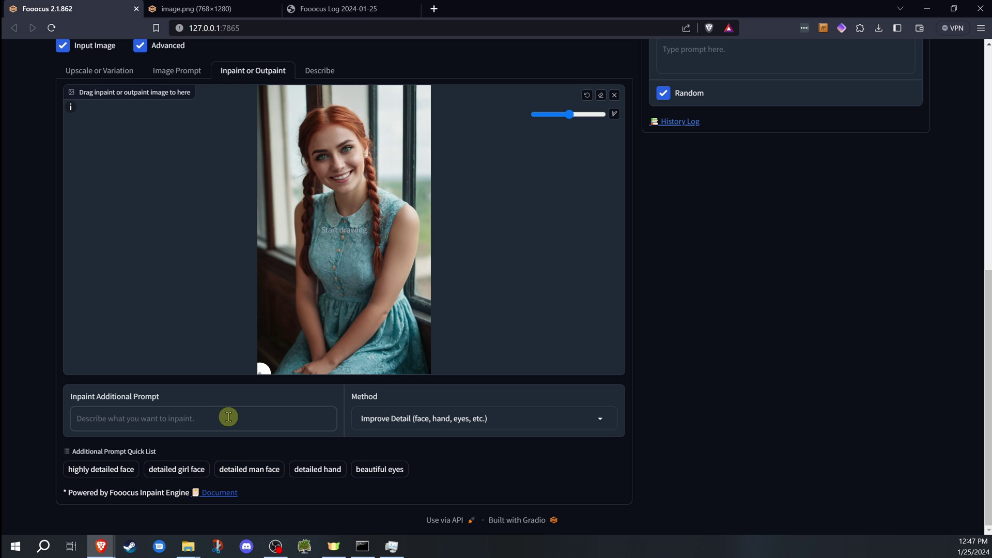
left_click(228, 416)
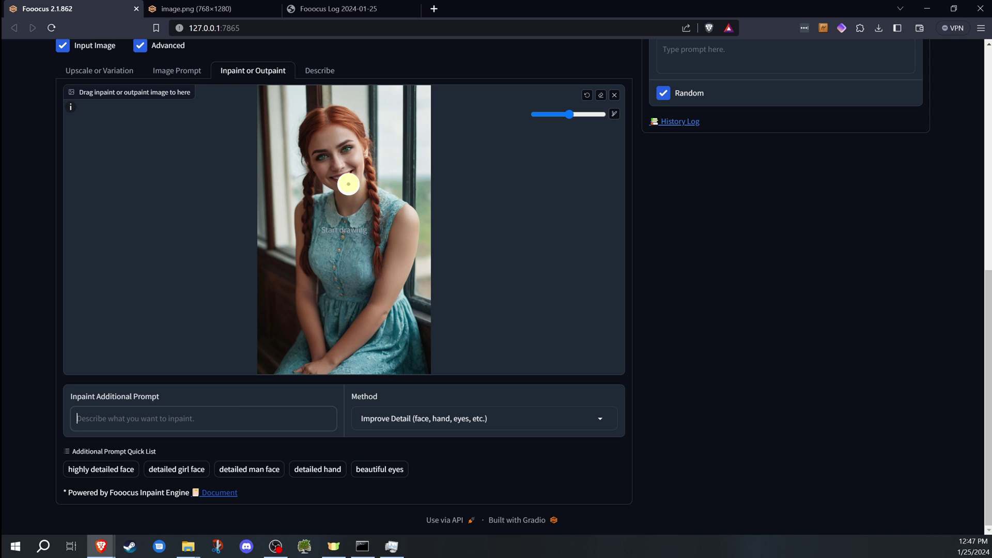
On the full-screen canvas, paint a mask over her smiling mouth and teeth
key("s")
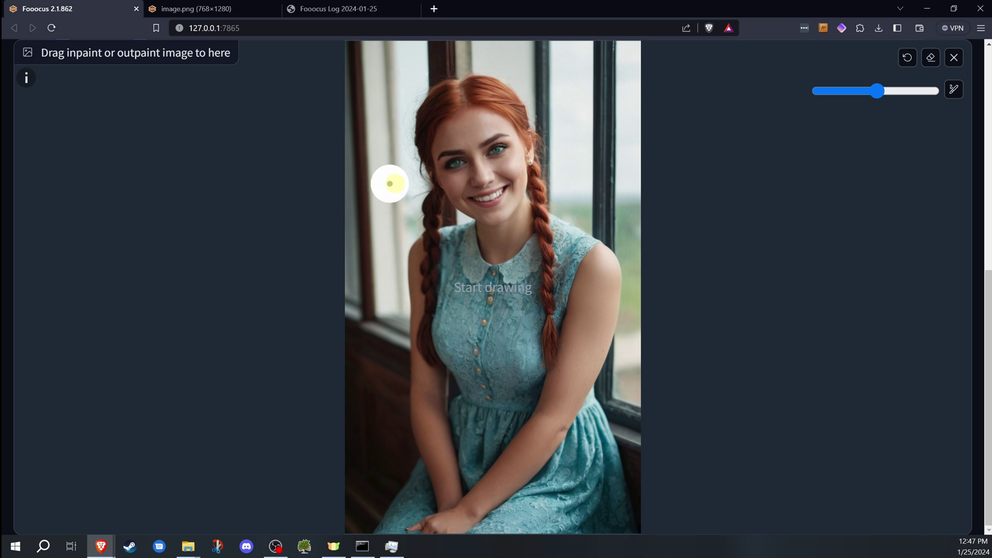
scroll(512, 212, "up", 5)
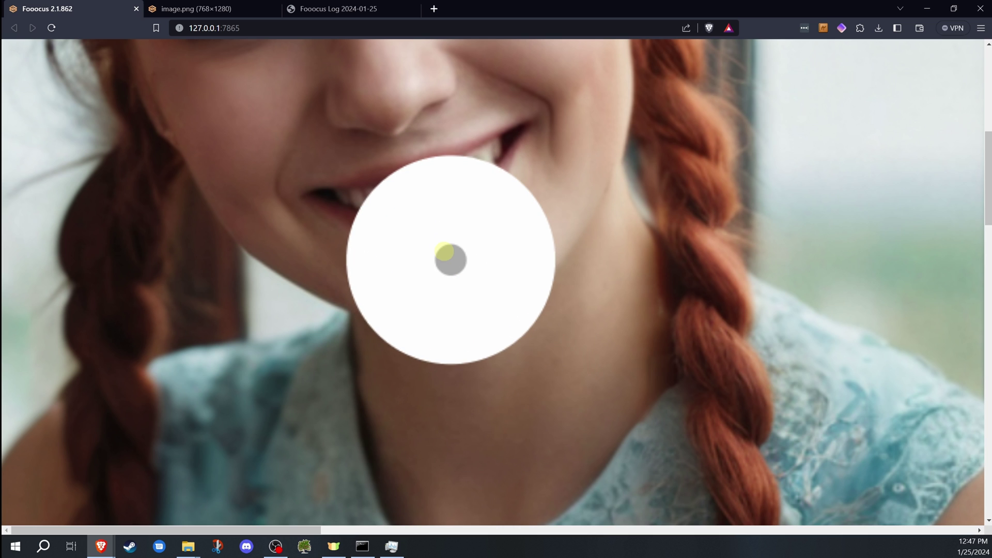
scroll(446, 250, "down", 3)
mouse_move(436, 213)
left_mouse_down()
mouse_move(332, 201)
mouse_move(484, 232)
left_mouse_up()
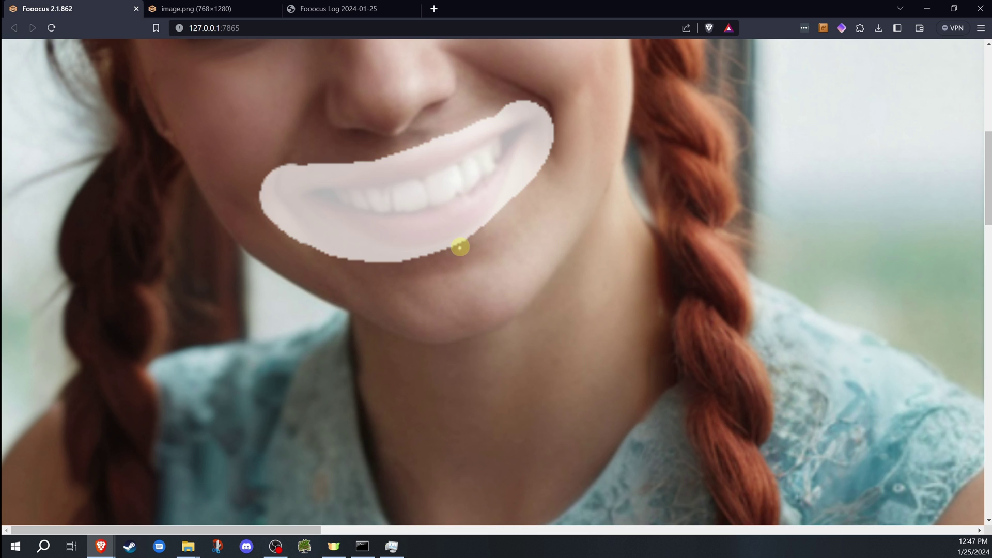
key("r")
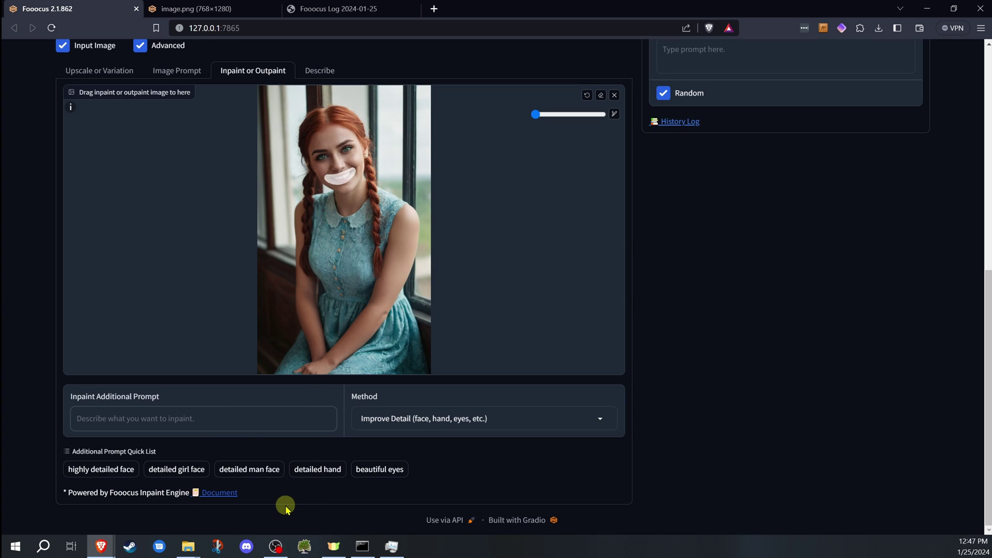
Enter 'detailed smile' as the inpaint additional prompt
left_click(157, 422)
type("detailed ")
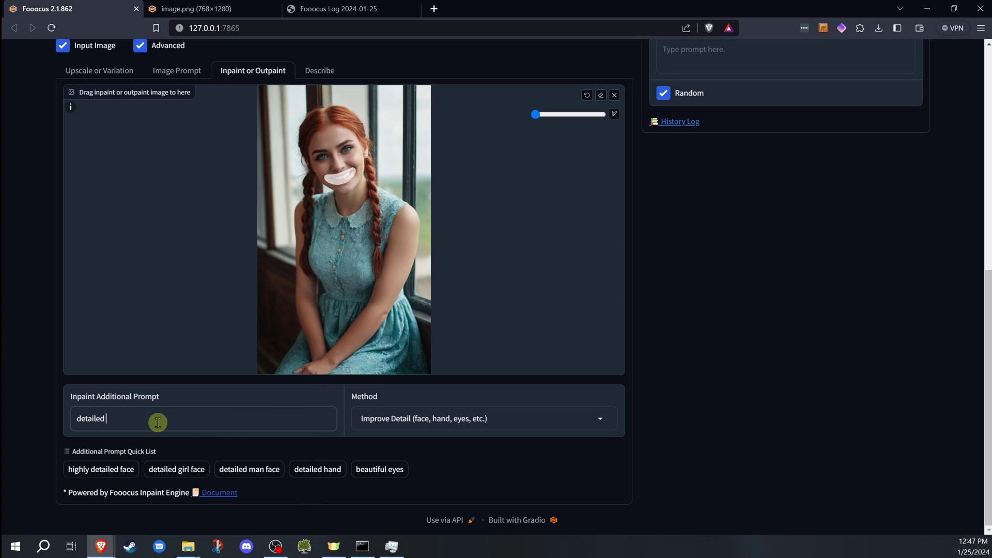
type("smile")
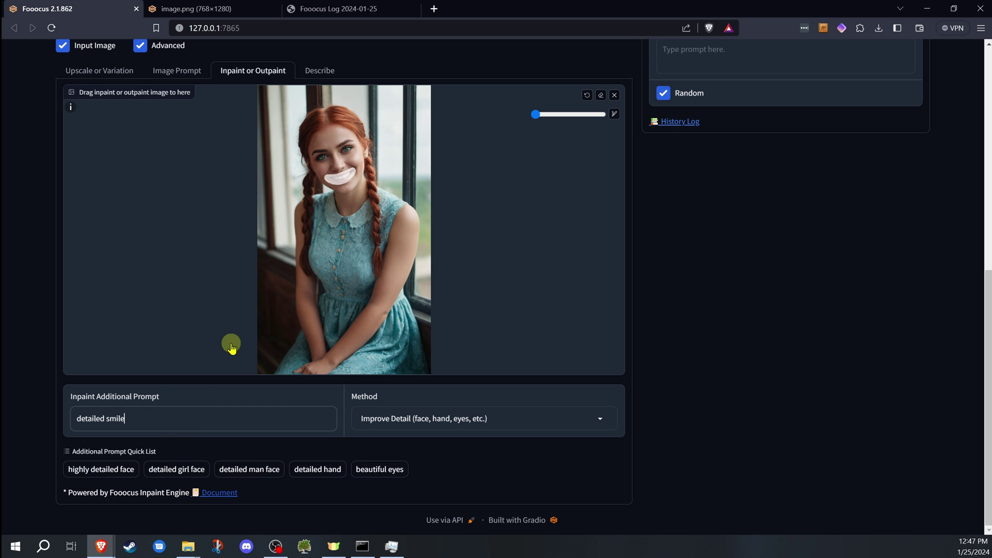
scroll(605, 284, "up", 5)
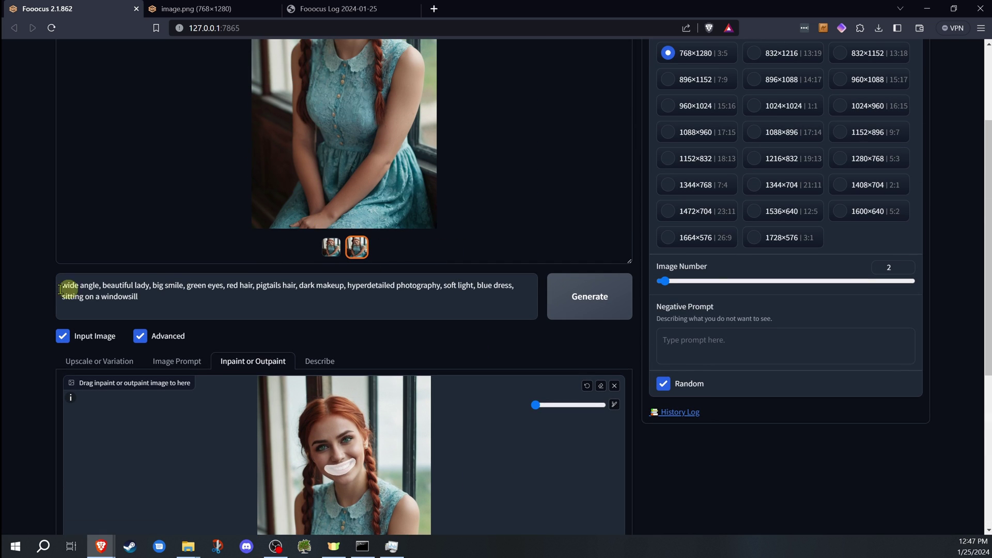
scroll(356, 127, "up", 3)
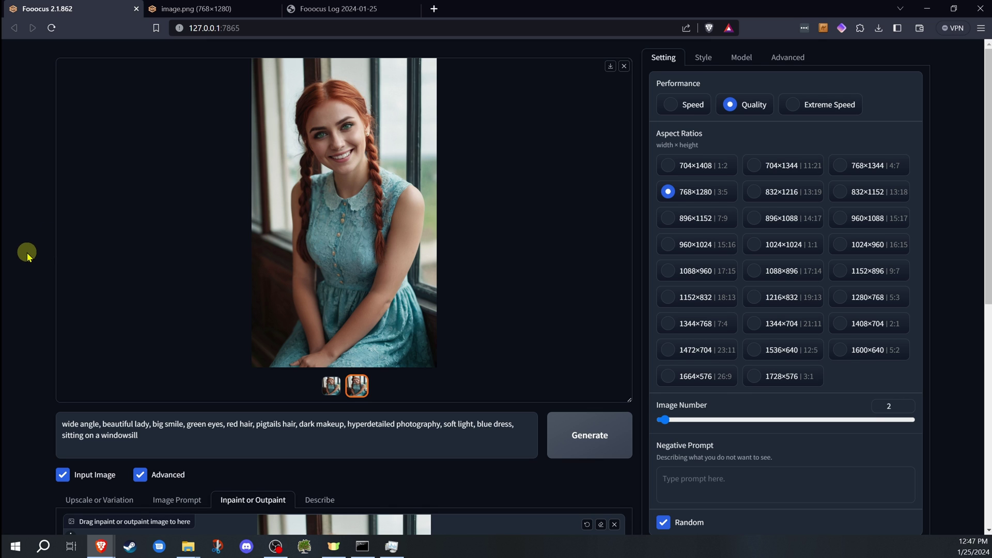
scroll(51, 273, "down", 2)
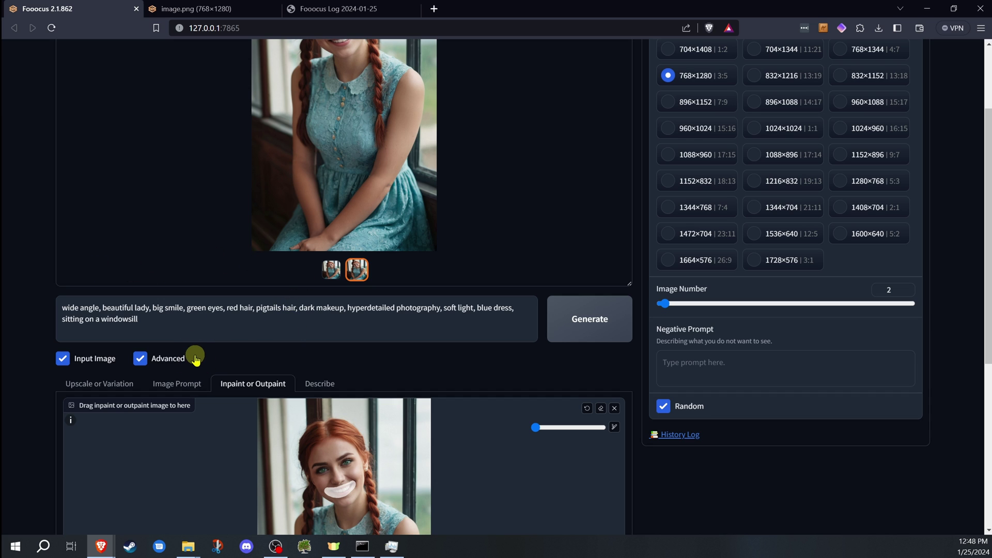
scroll(398, 364, "down", 6)
scroll(482, 417, "up", 8)
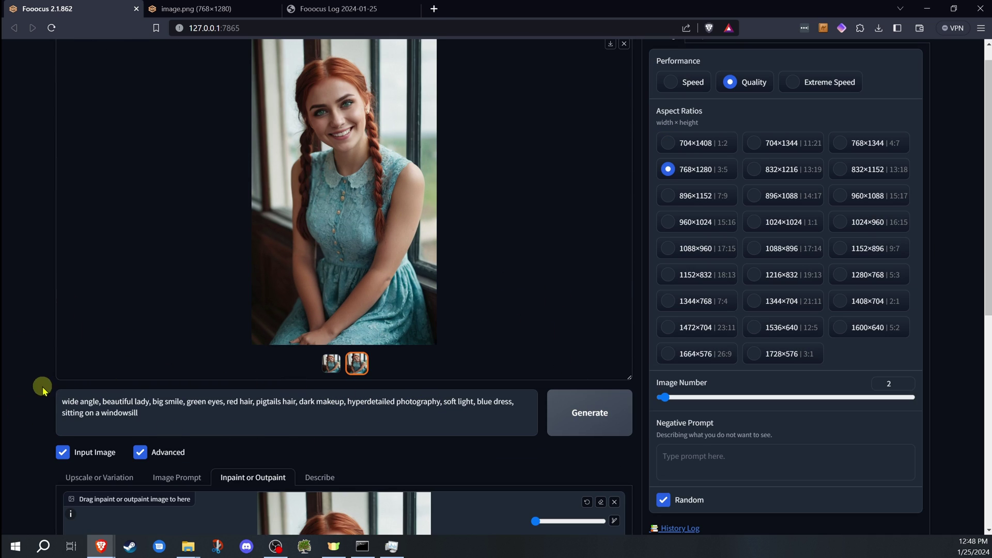
Generate two portraits with the detailed smile inpainted on the masked mouth
left_click(572, 413)
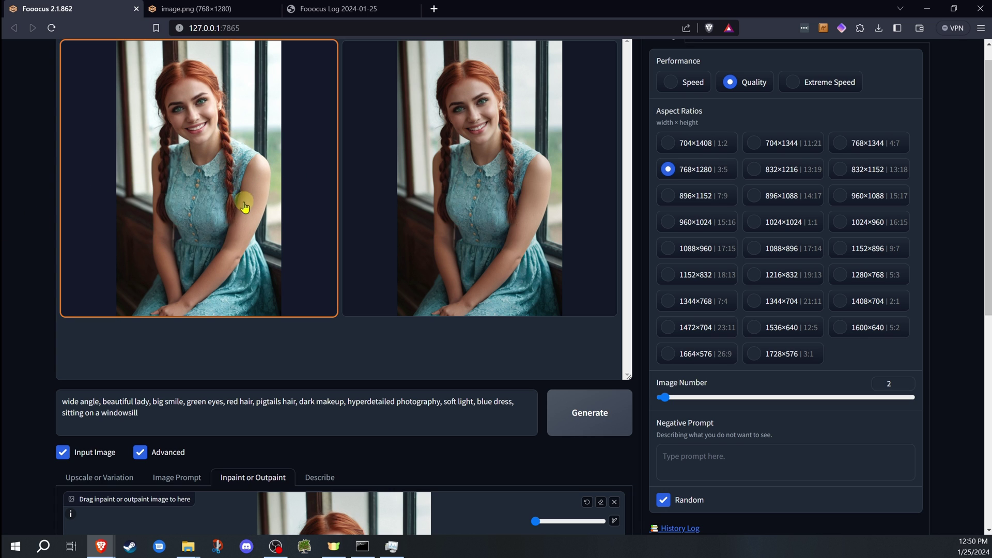
Open the finished red-haired portrait full size and zoom in on her green eyes and smile
left_click(219, 141)
left_click(364, 150)
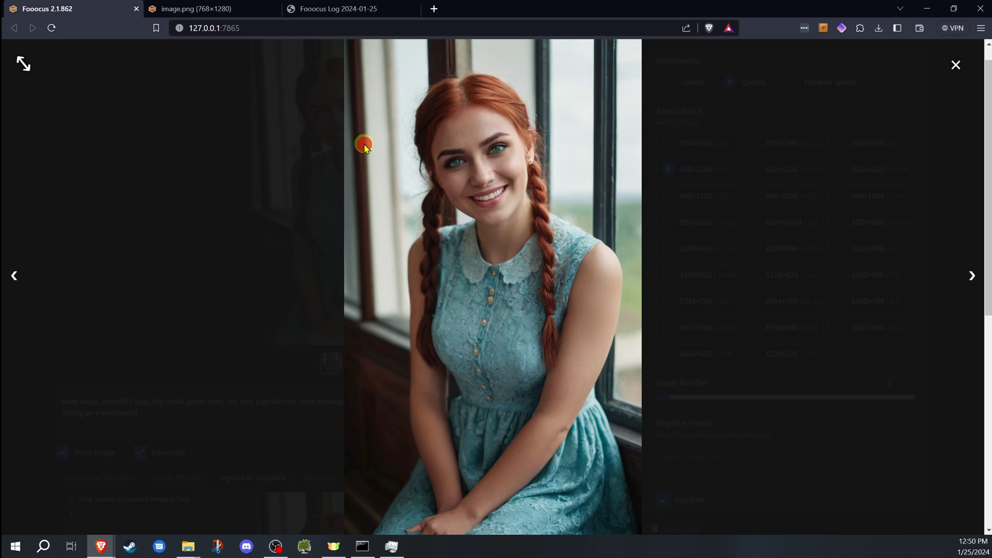
left_click(498, 215)
left_click(467, 294)
scroll(474, 300, "up", 1)
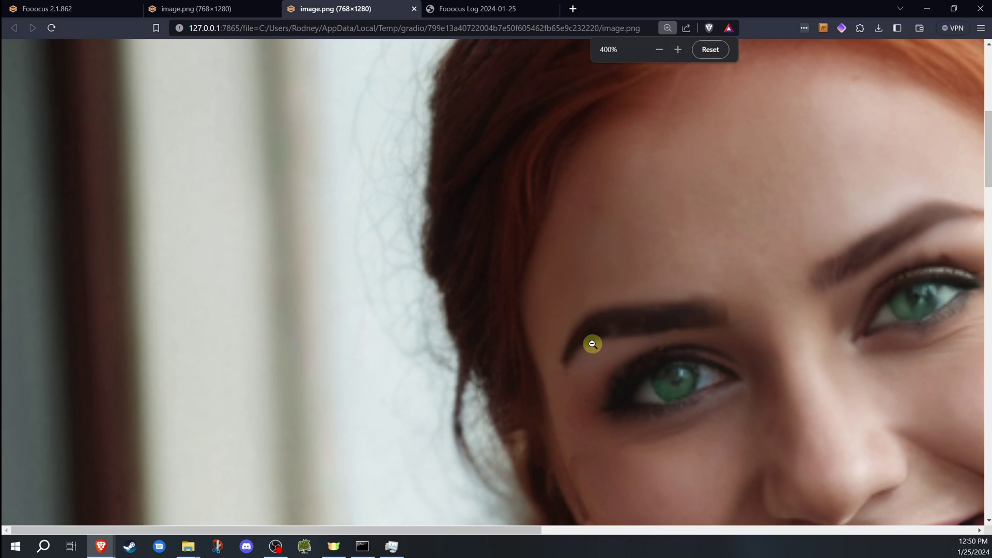
scroll(568, 362, "down", 4)
left_click_drag(361, 539, 507, 538)
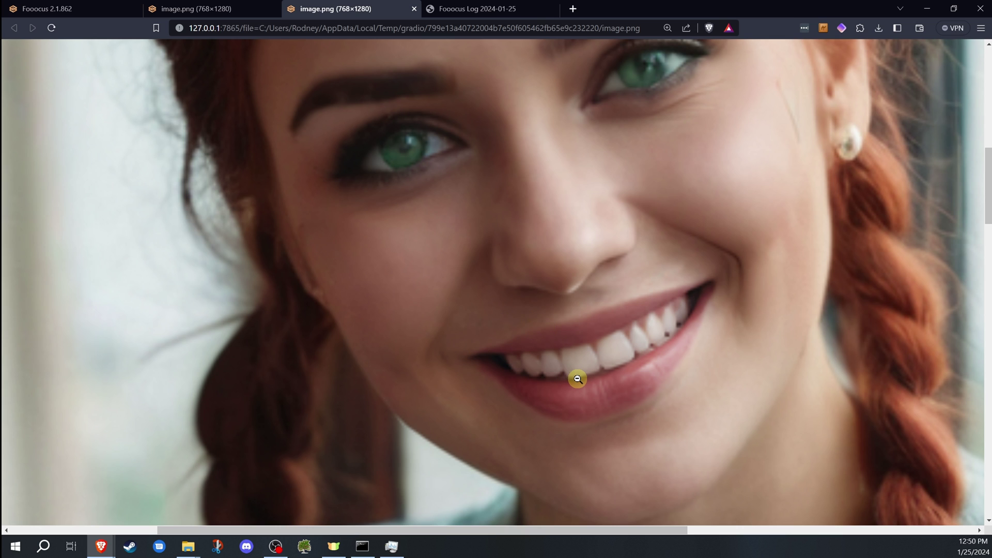
scroll(568, 372, "right", 3)
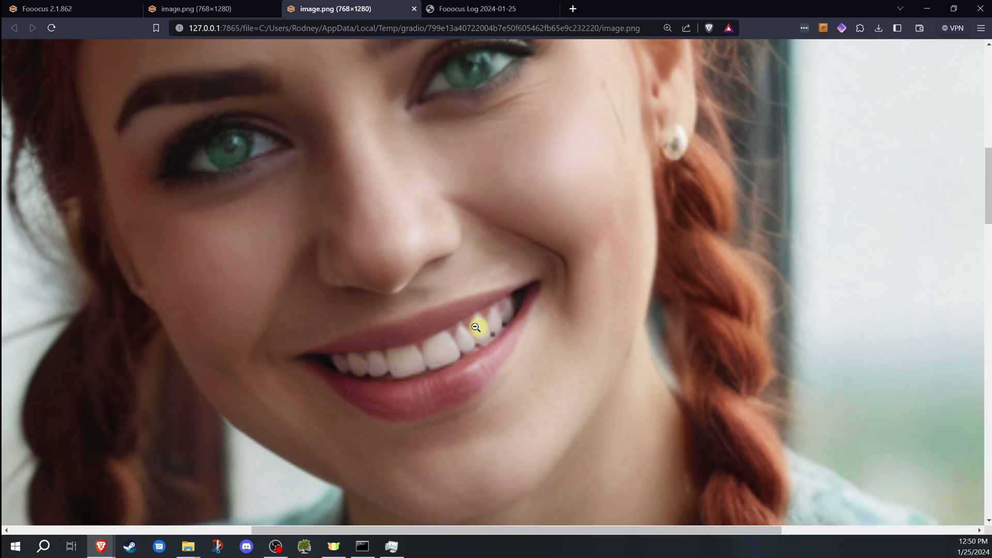
key("ctrl+0")
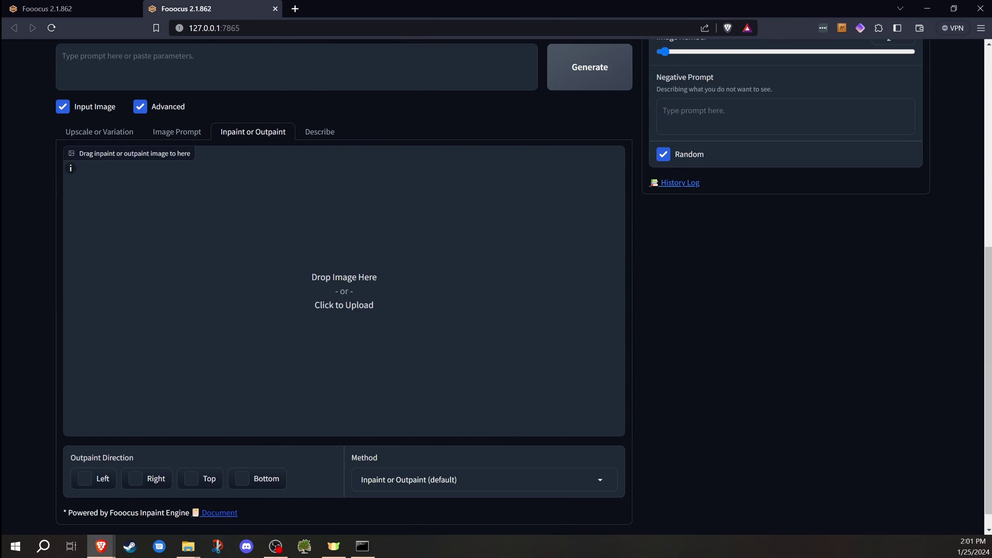
Set the method to Modify Content, load the goat photo, and mask the top of its head
left_click(597, 478)
left_click(455, 458)
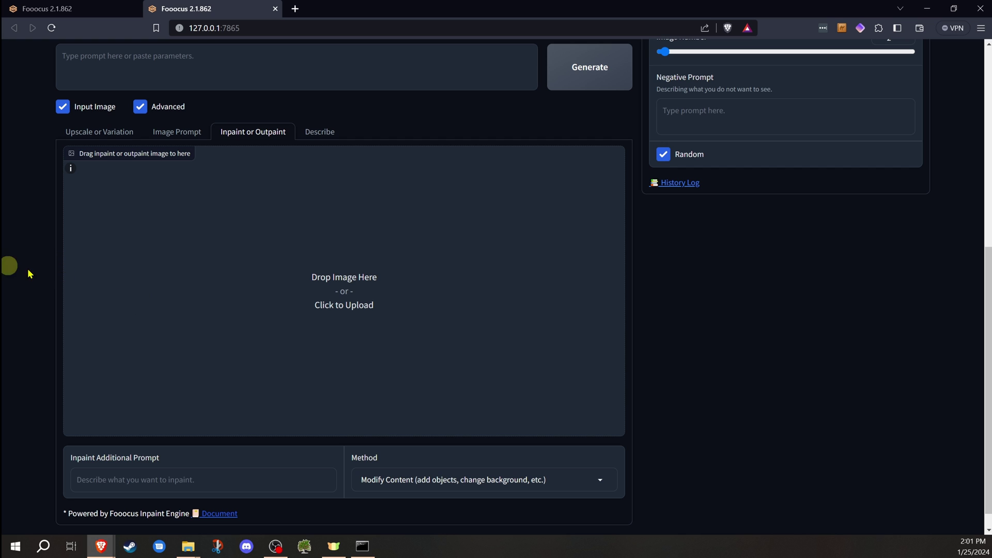
left_click_drag(42, 313, 330, 310)
left_click(614, 174)
left_click(577, 176)
mouse_move(397, 289)
left_mouse_down()
mouse_move(376, 273)
mouse_move(351, 278)
mouse_move(401, 271)
mouse_move(343, 266)
mouse_move(385, 245)
mouse_move(398, 264)
mouse_move(352, 262)
mouse_move(398, 244)
mouse_move(351, 246)
mouse_move(343, 261)
mouse_move(354, 233)
left_mouse_up()
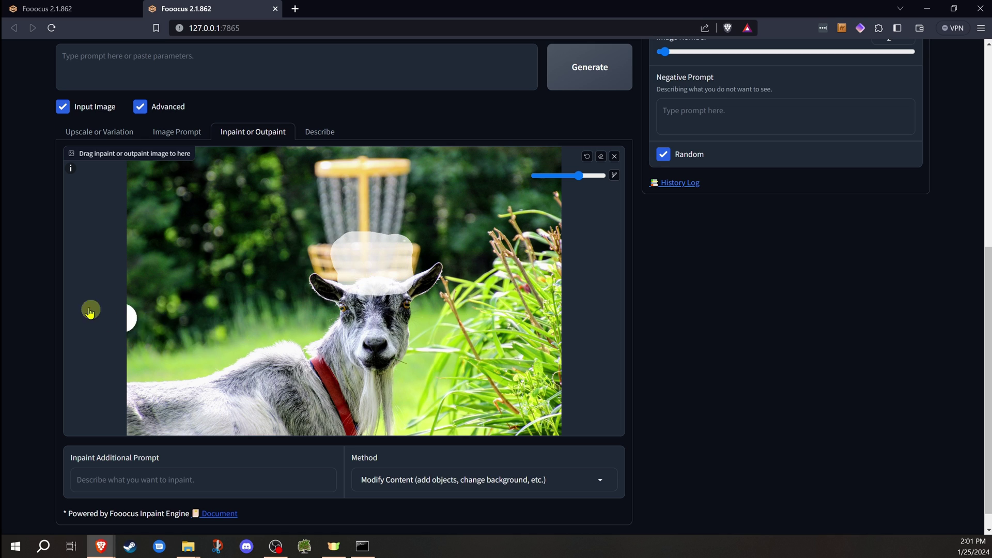
Generate two goat images from the inpaint description 'a kings crown'
left_click(250, 470)
type("a kings crown")
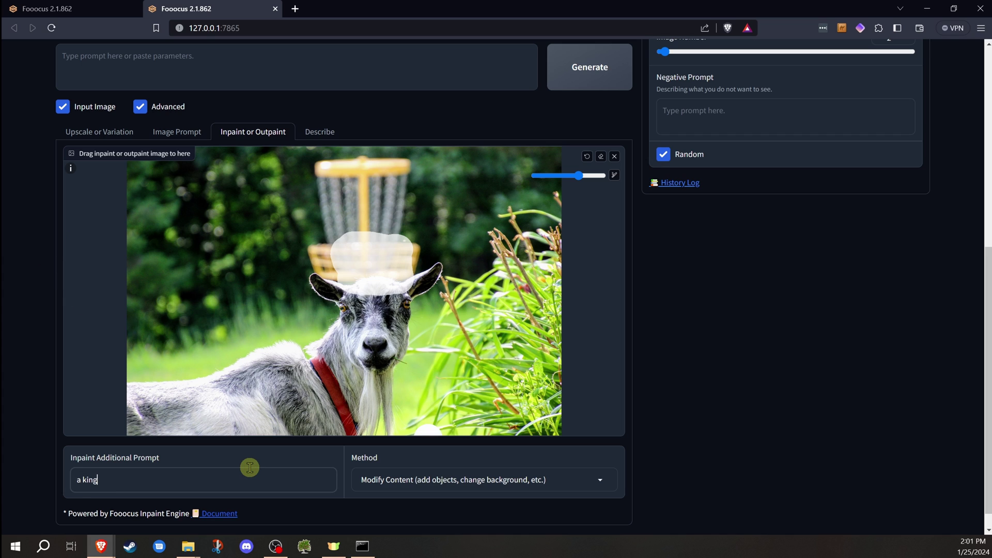
scroll(421, 229, "up", 1)
left_click(149, 497)
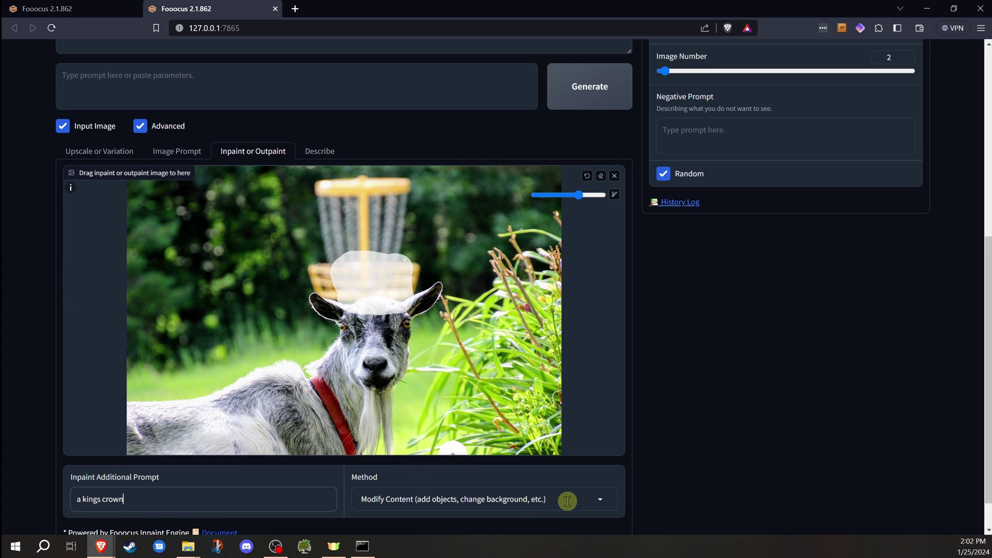
scroll(66, 372, "up", 5)
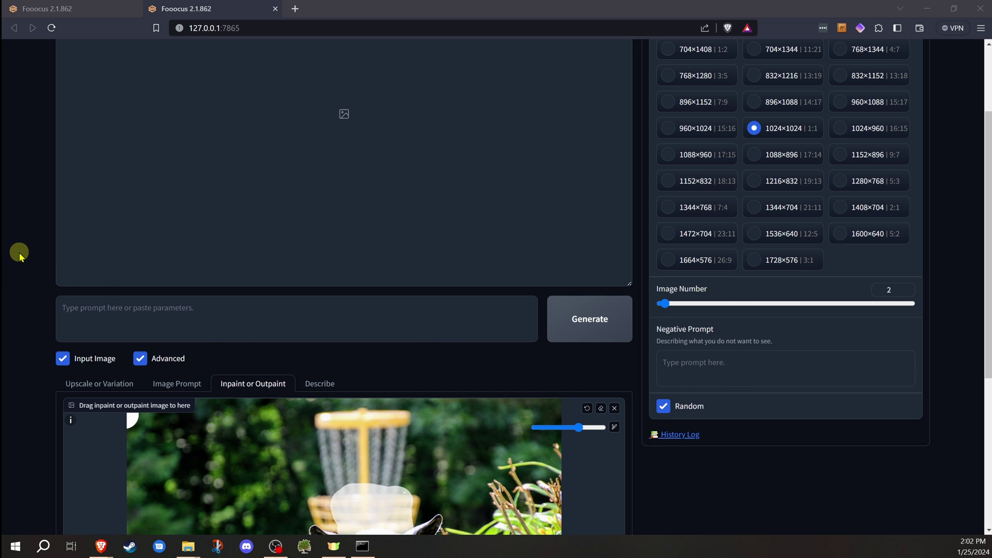
scroll(20, 253, "up", 2)
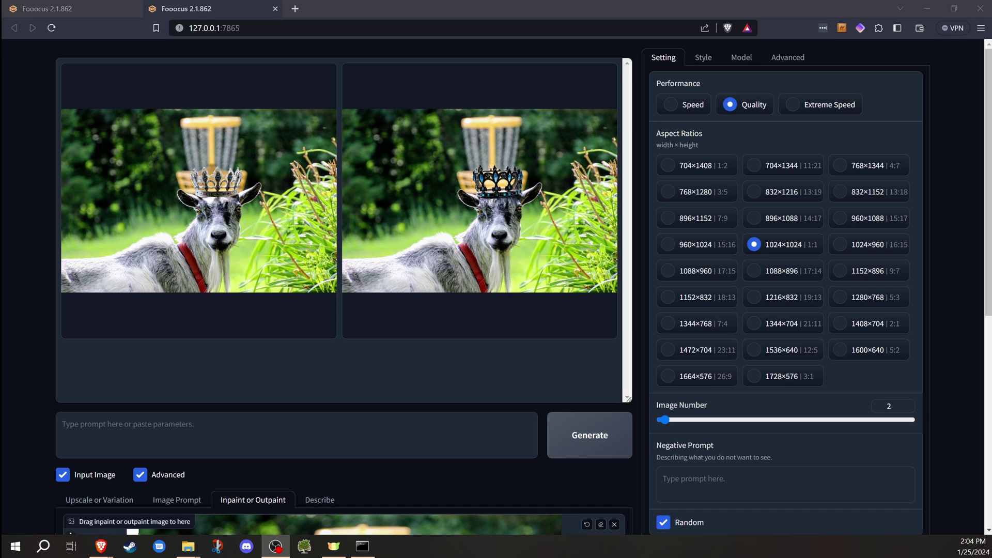
View both crowned-goat results full size and pick the dark jewelled crown version
left_click(153, 126)
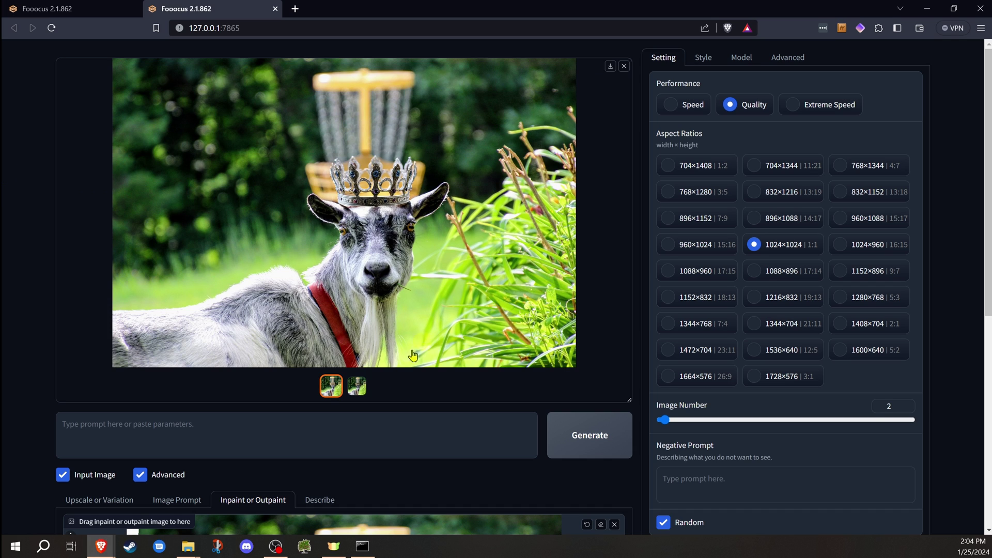
left_click(356, 386)
left_click(331, 386)
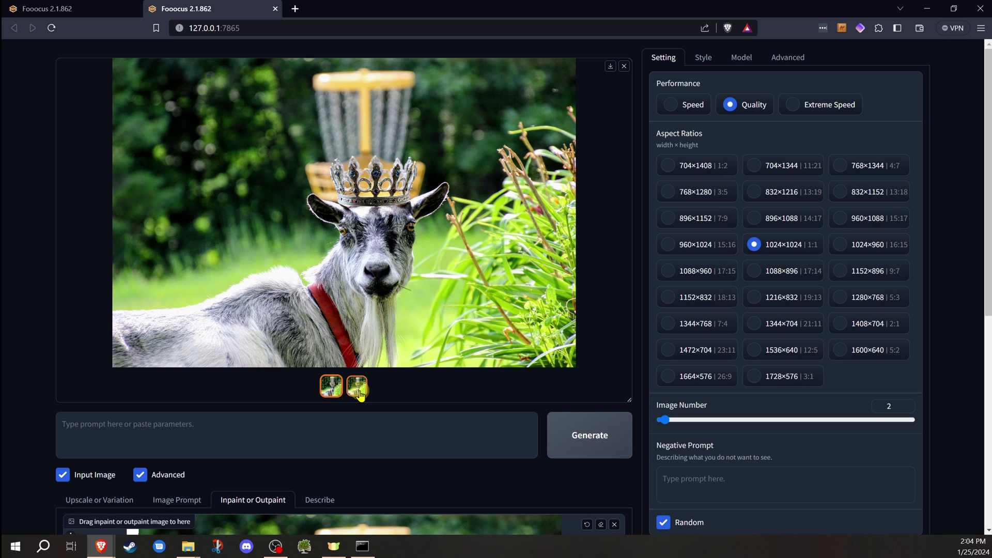
left_click(357, 387)
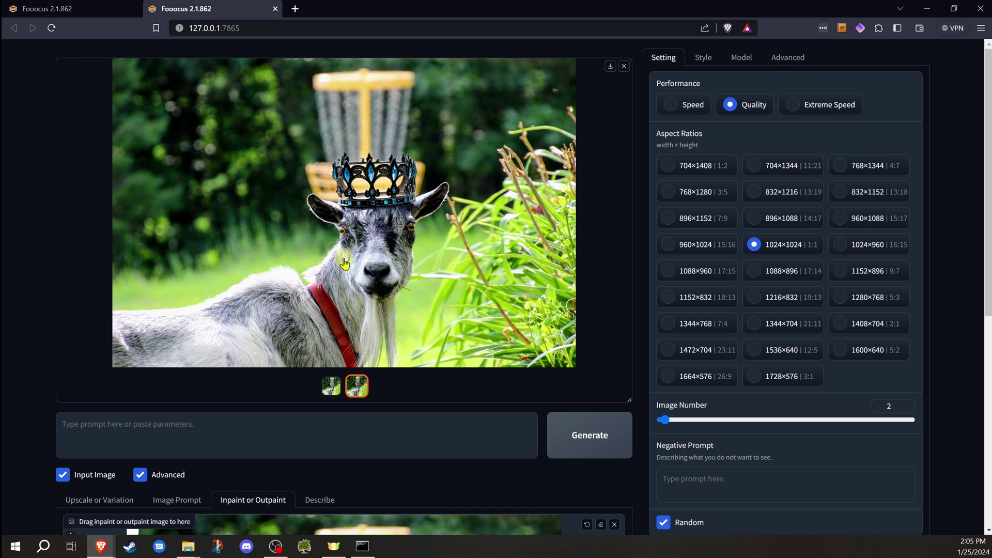
scroll(321, 439, "down", 8)
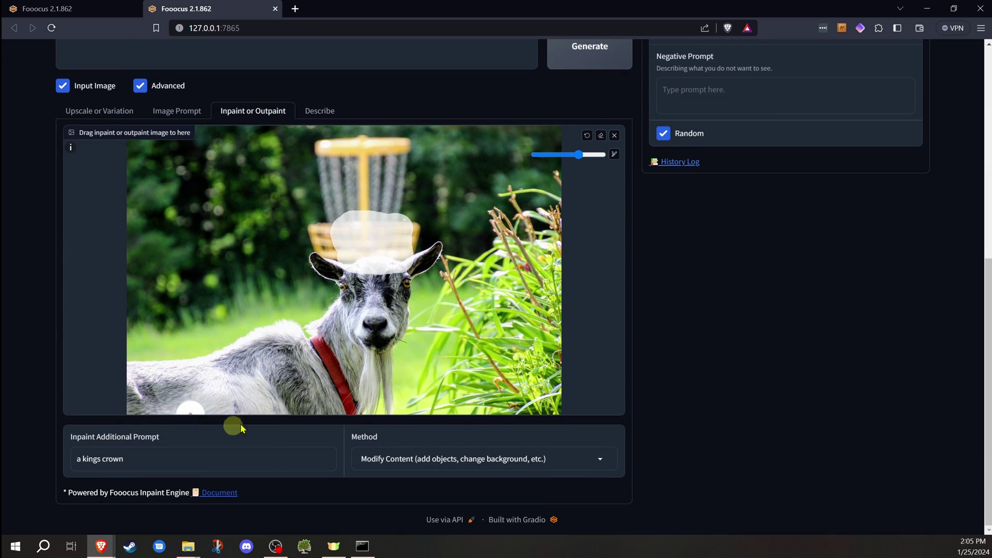
Switch to the default Inpaint or Outpaint method and generate with prompt 'a goat wearing a crown'
left_click(513, 474)
left_click(465, 397)
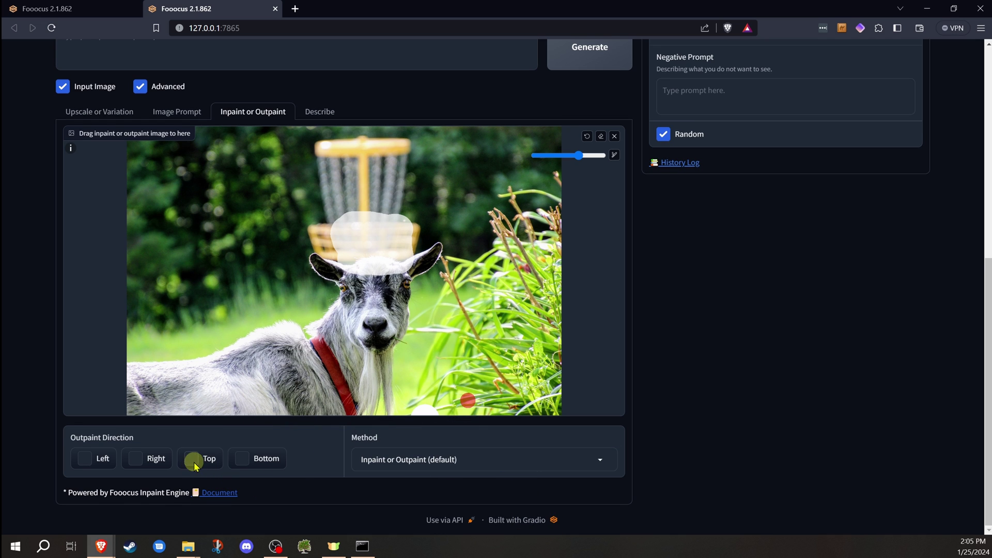
scroll(372, 376, "up", 7)
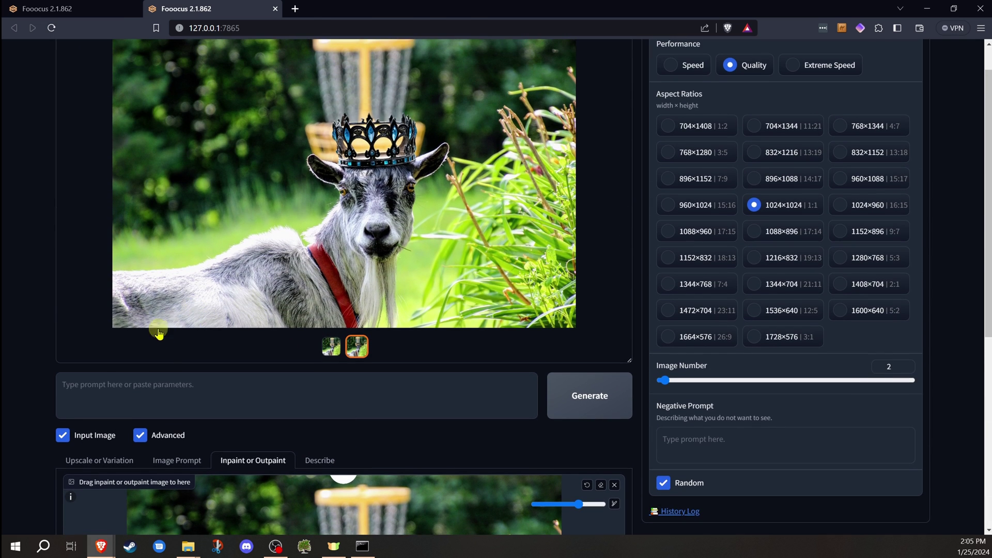
left_click(154, 382)
type("a goat wearing a")
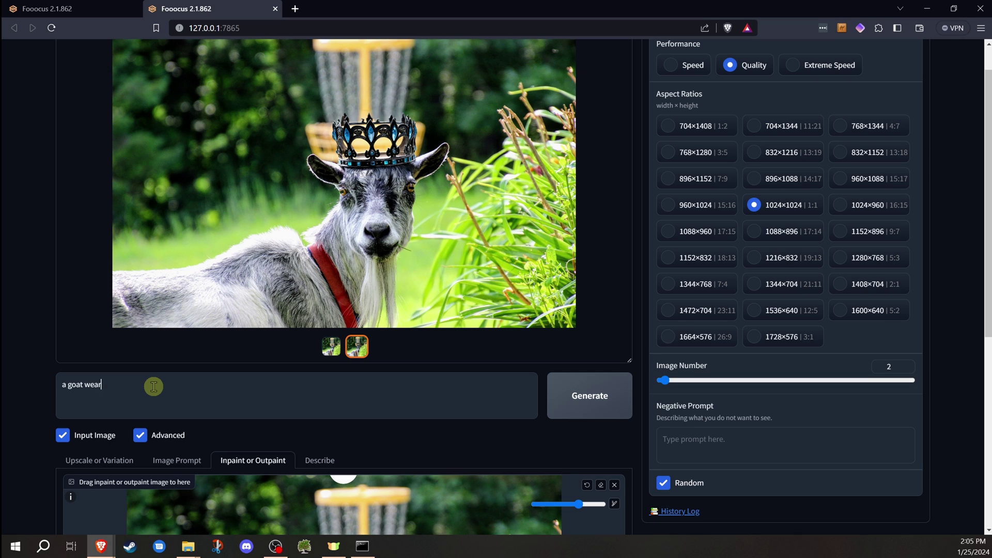
type(" crown")
key("ctrl+Return")
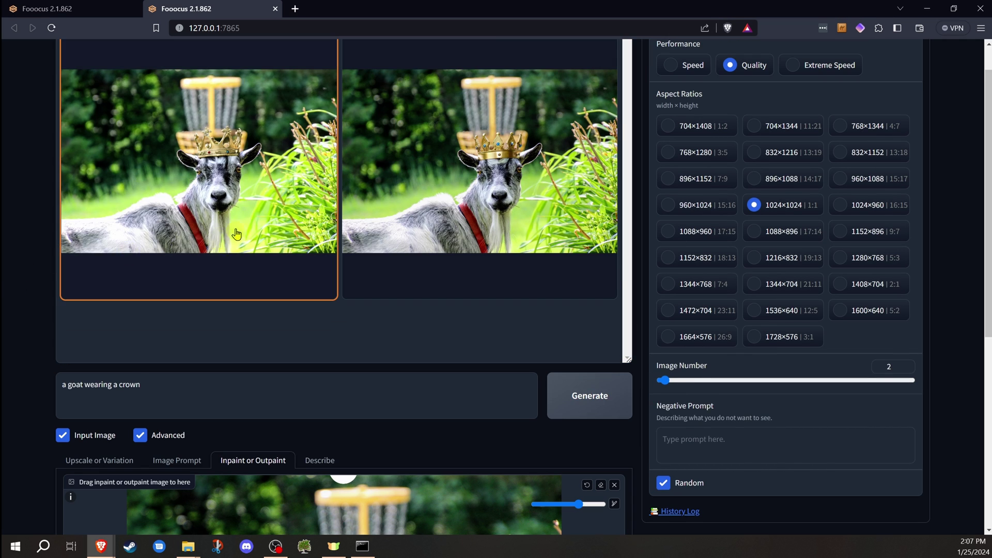
left_click(228, 241)
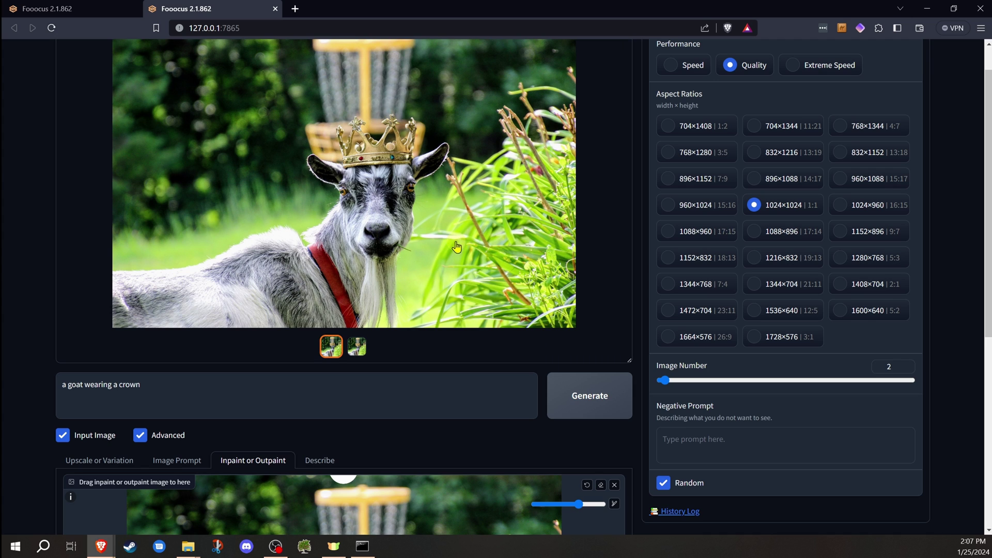
left_click(357, 347)
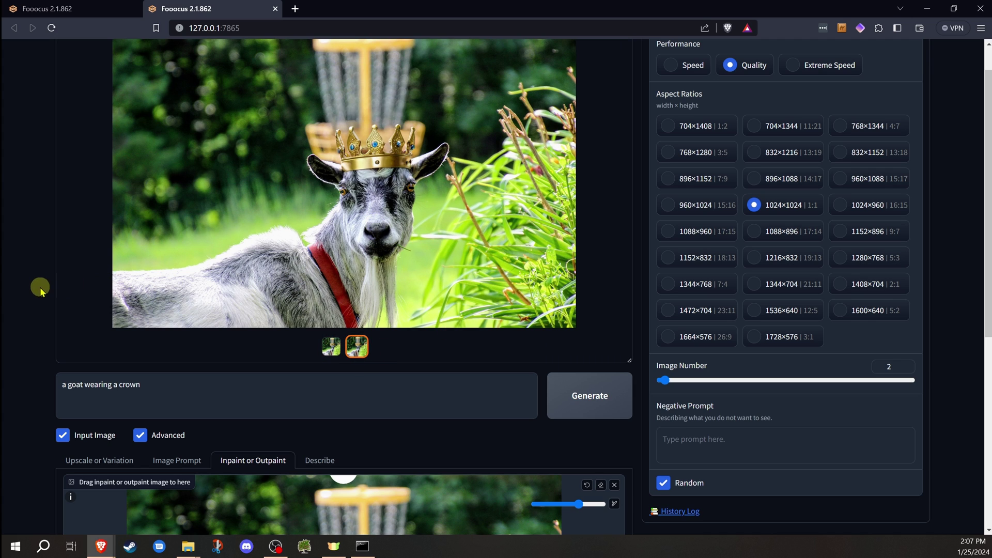
scroll(40, 288, "down", 4)
scroll(40, 287, "down", 2)
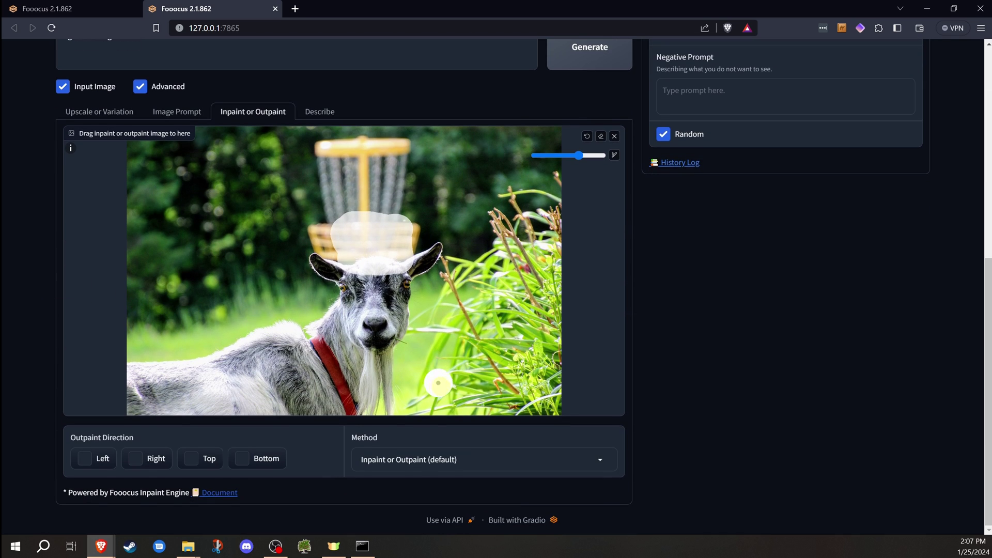
left_click(581, 459)
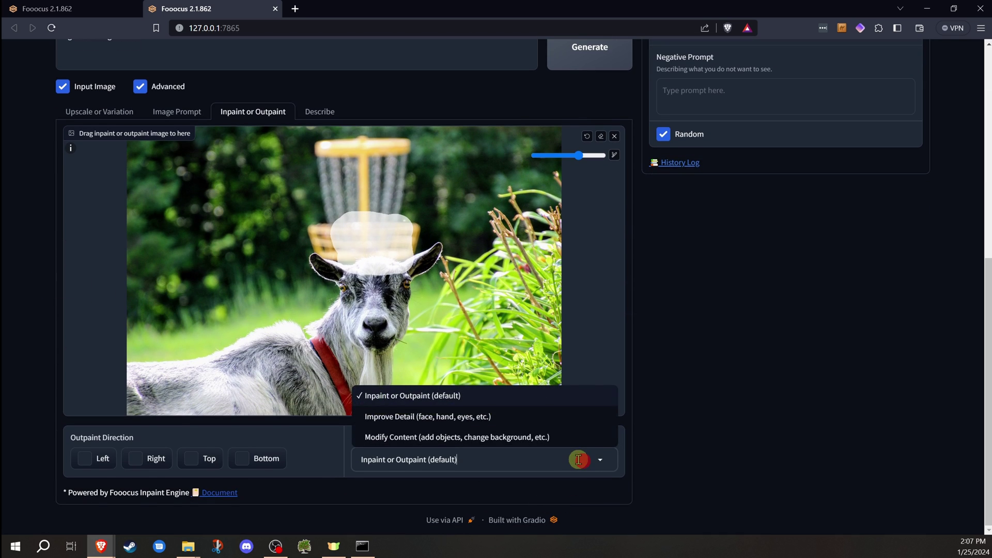
left_click(476, 440)
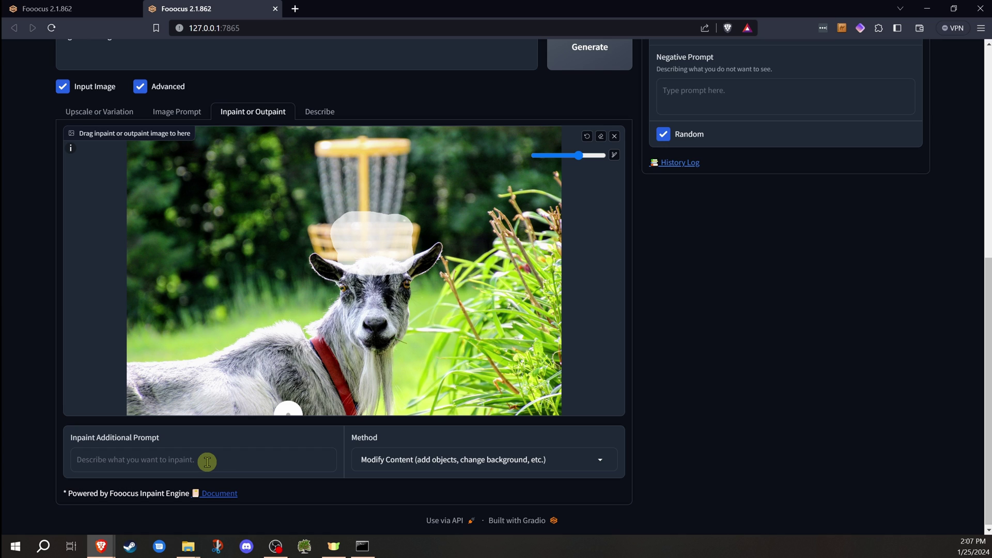
left_click(527, 460)
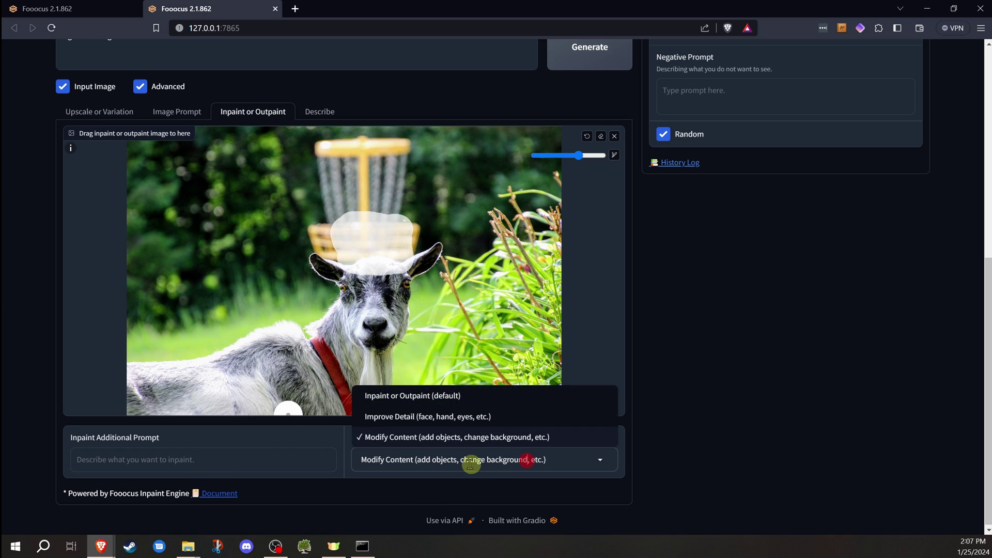
left_click(434, 399)
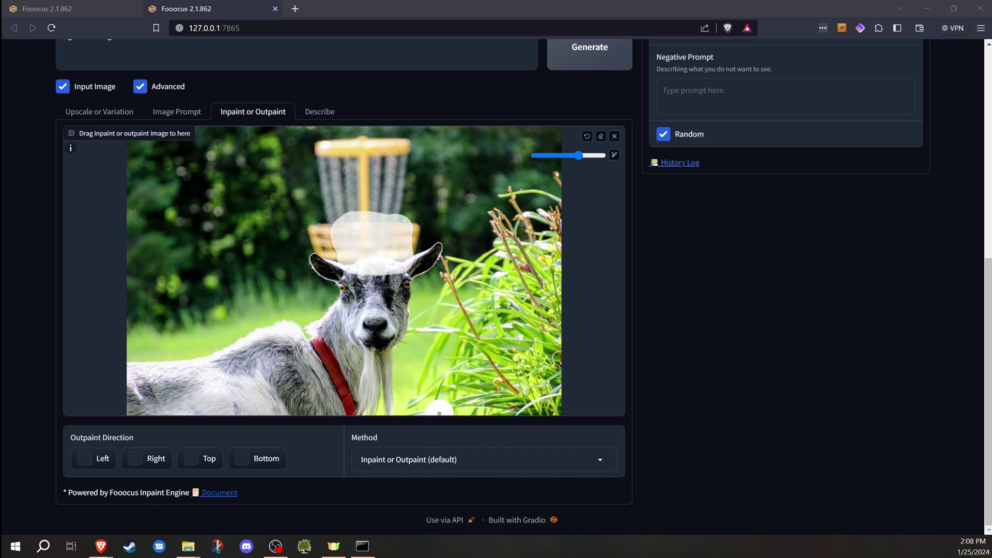
Scroll up to review the final goat wearing a gold jewelled crown
left_click(46, 330)
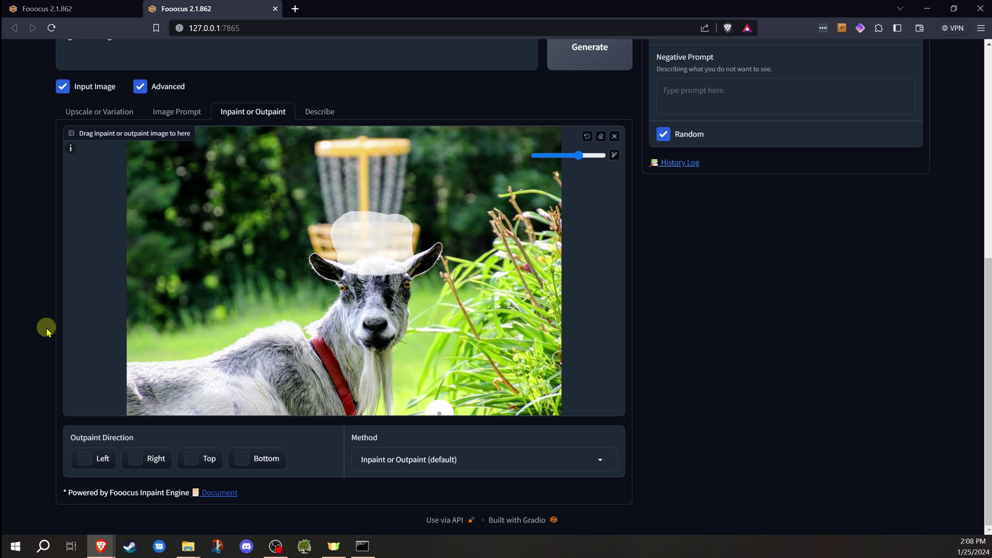
scroll(46, 330, "up", 8)
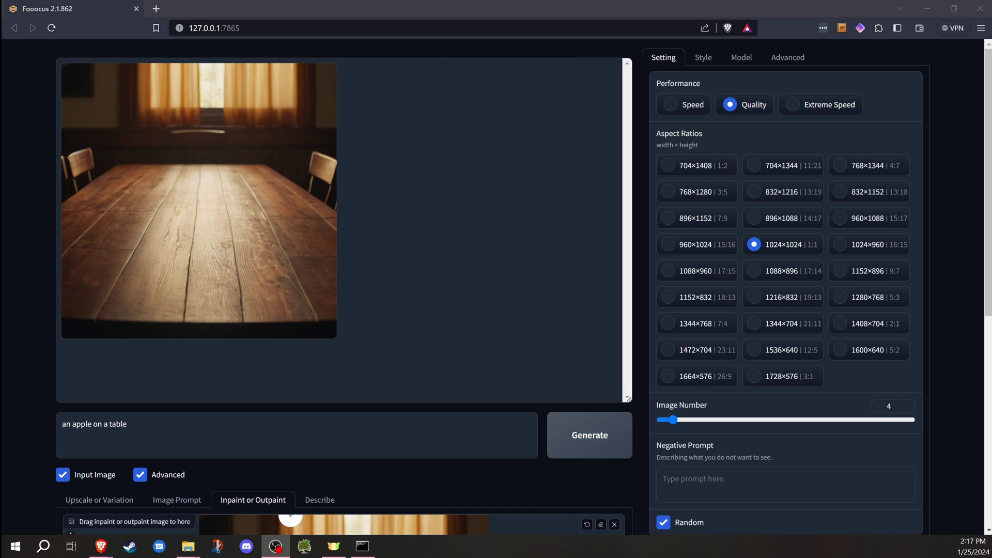
Scroll the page to watch the four apple-on-table images appear in the gallery
scroll(61, 289, "down", 6)
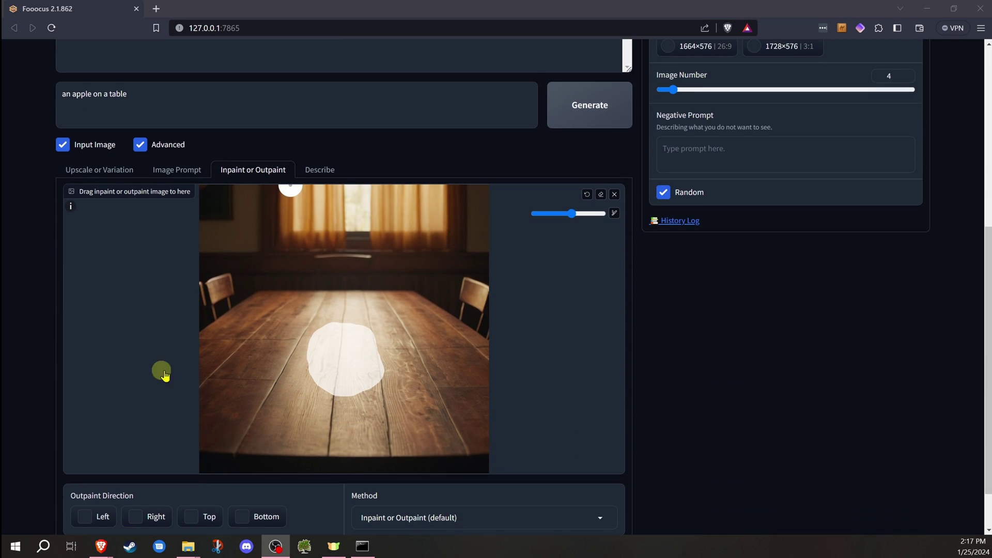
scroll(355, 377, "up", 6)
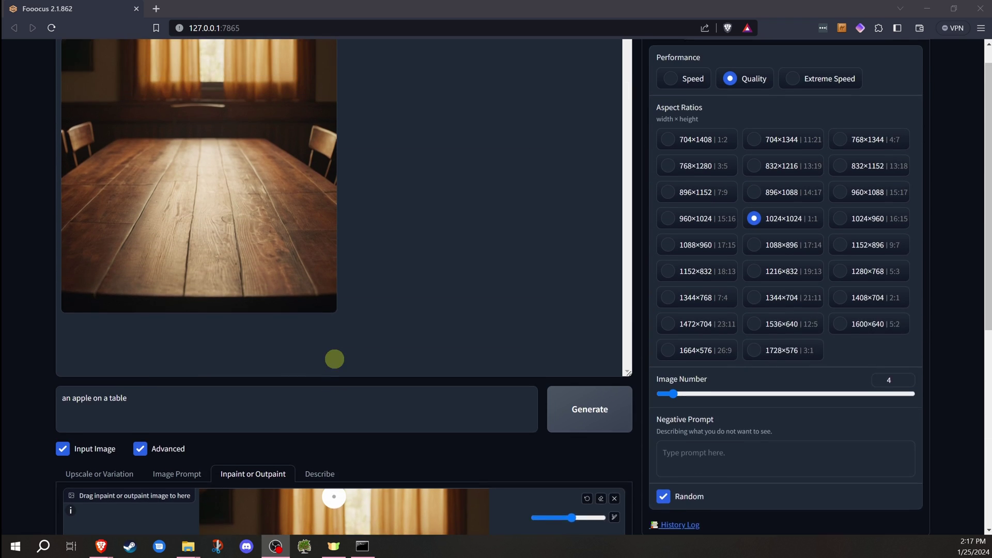